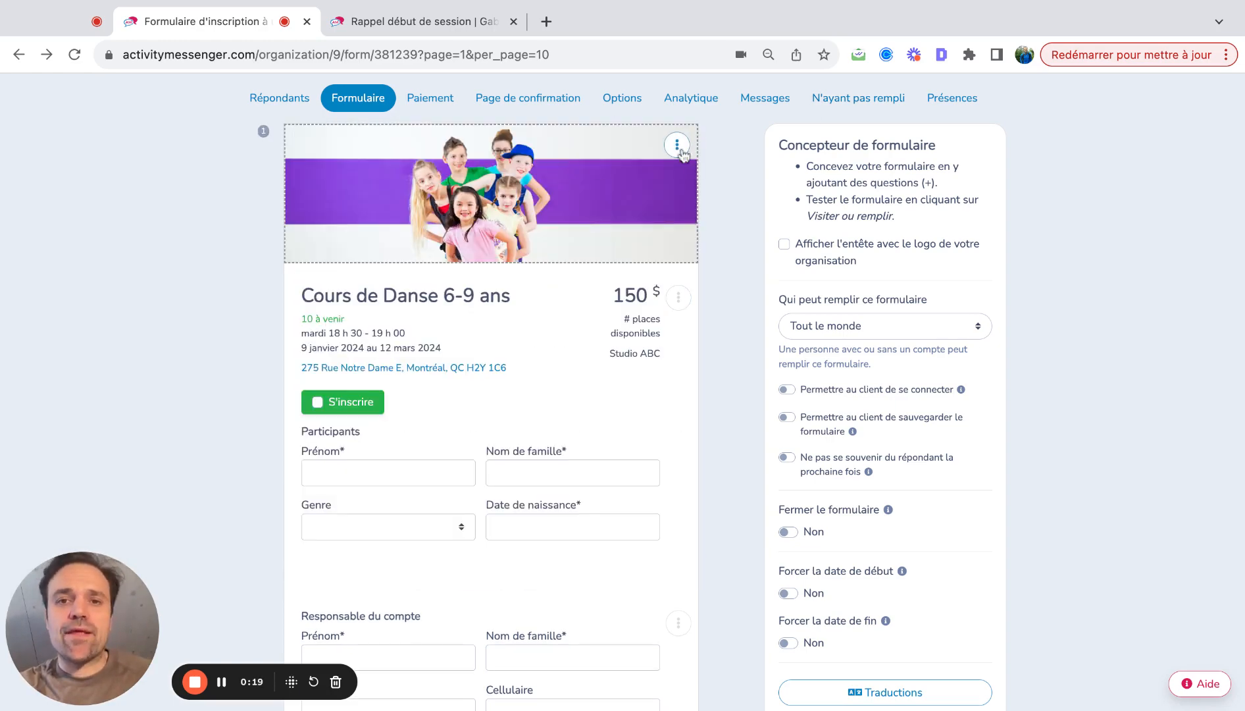
- Review the banner image's Rédaction and Canva options, then close the Image dialog unchanged
{"action": "left_click", "coordinate": [677, 144]}
{"action": "left_click", "coordinate": [684, 174]}
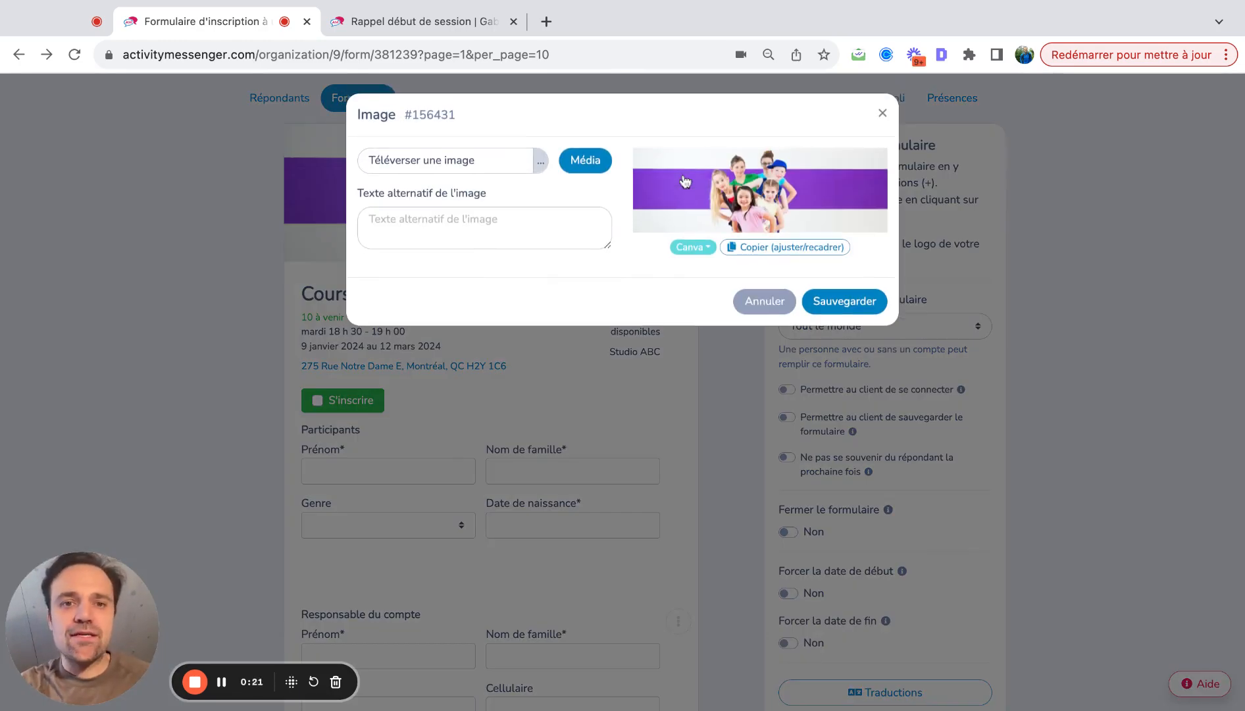
{"action": "left_click", "coordinate": [691, 248]}
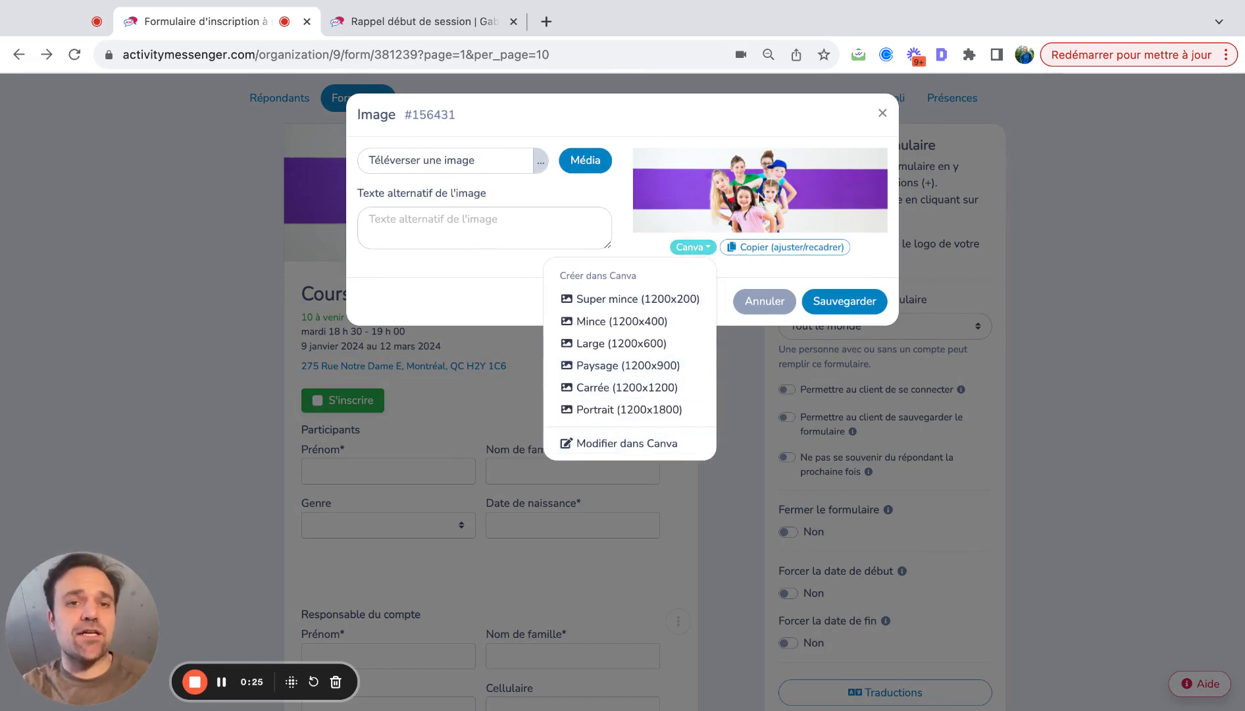
{"action": "left_click", "coordinate": [883, 113]}
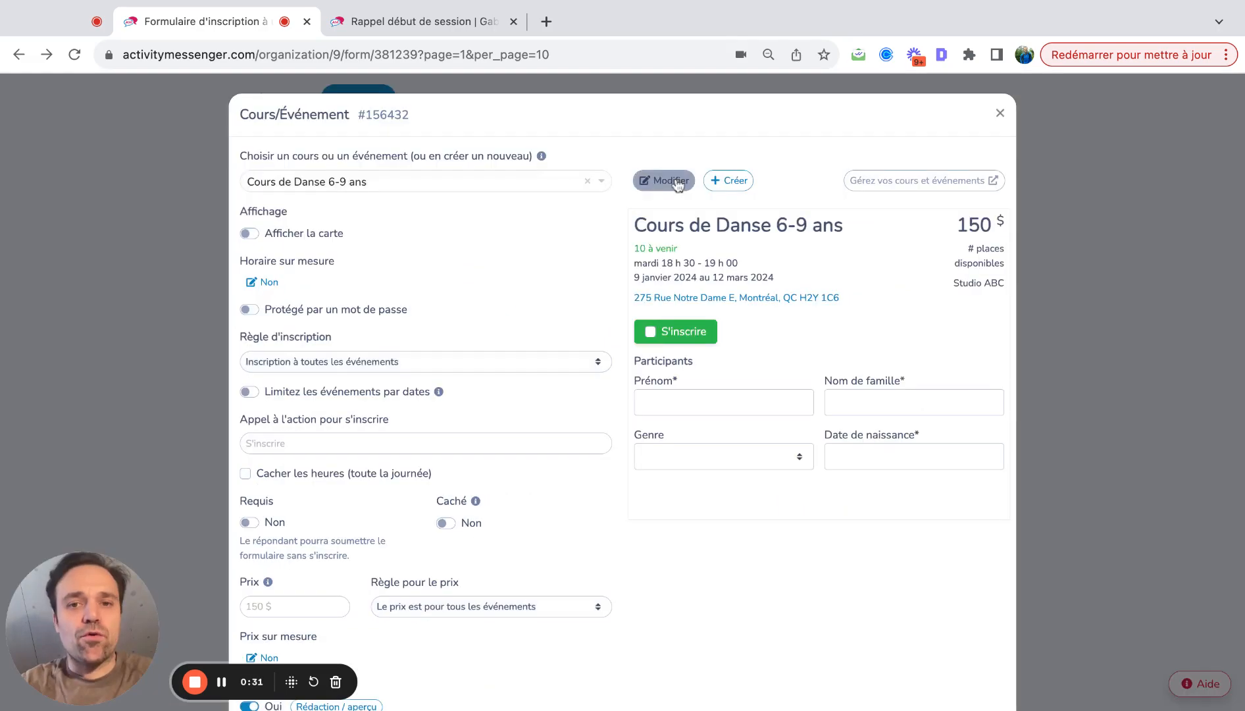
- Open the course editor and check its Lieu and Horaire tabs for the ten Tuesday sessions
{"action": "left_click", "coordinate": [678, 183]}
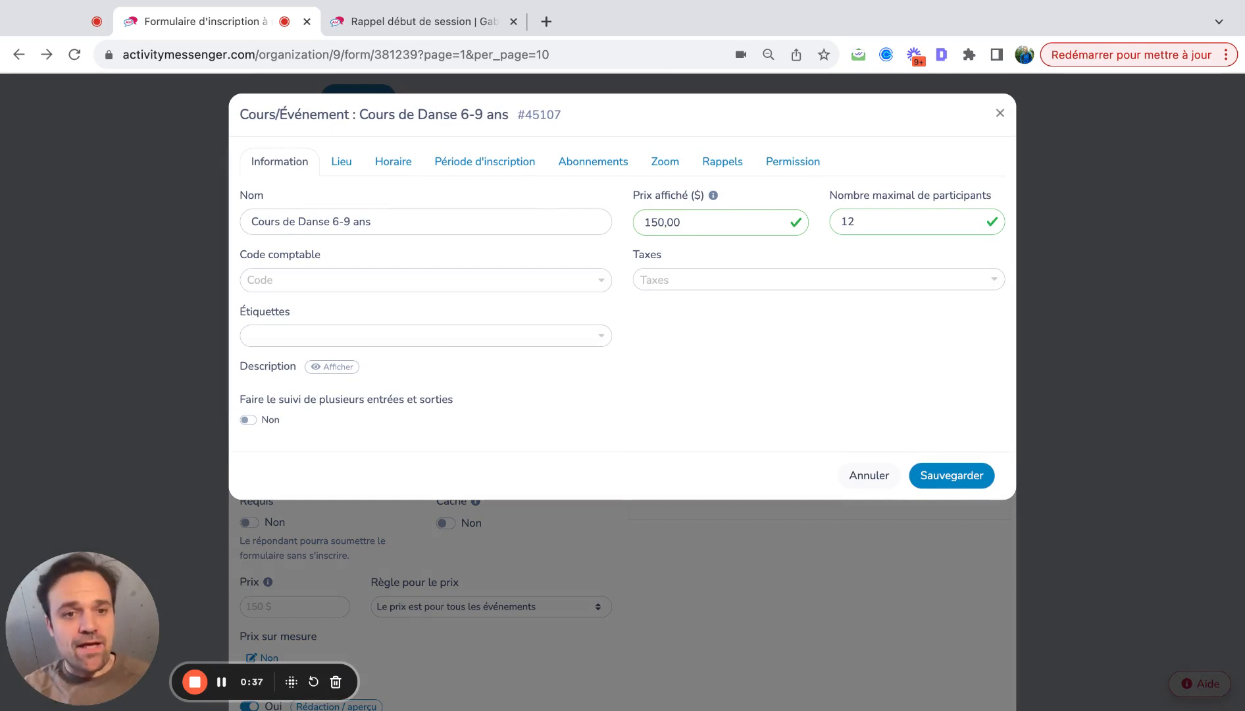
{"action": "left_click", "coordinate": [340, 169]}
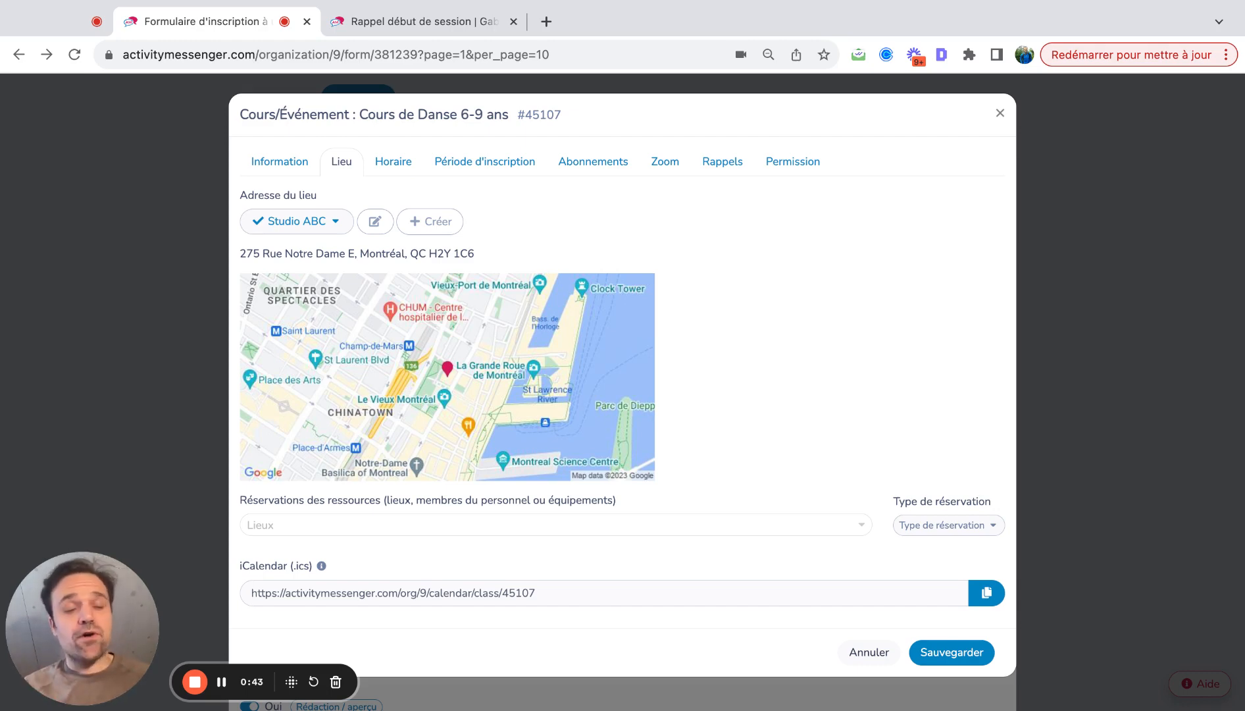
{"action": "left_click", "coordinate": [372, 168]}
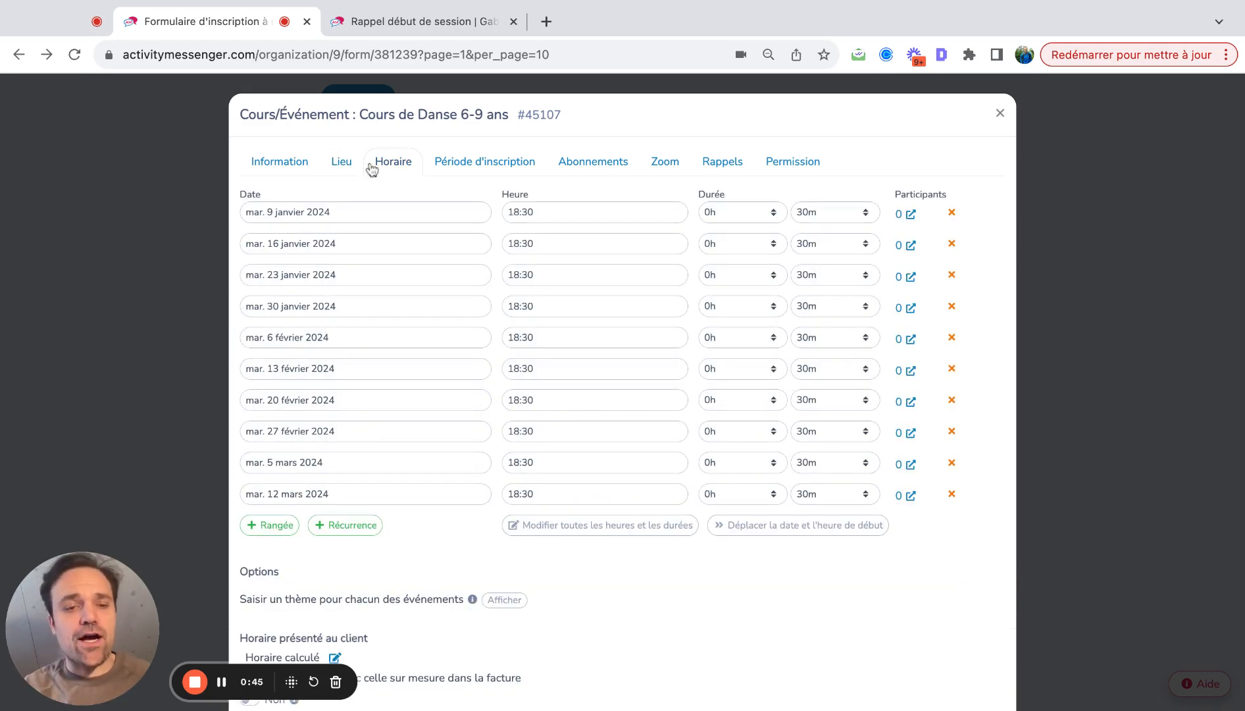
- Shift all sessions three days later so the first falls on Friday 12 January 2024
{"action": "left_click", "coordinate": [599, 524]}
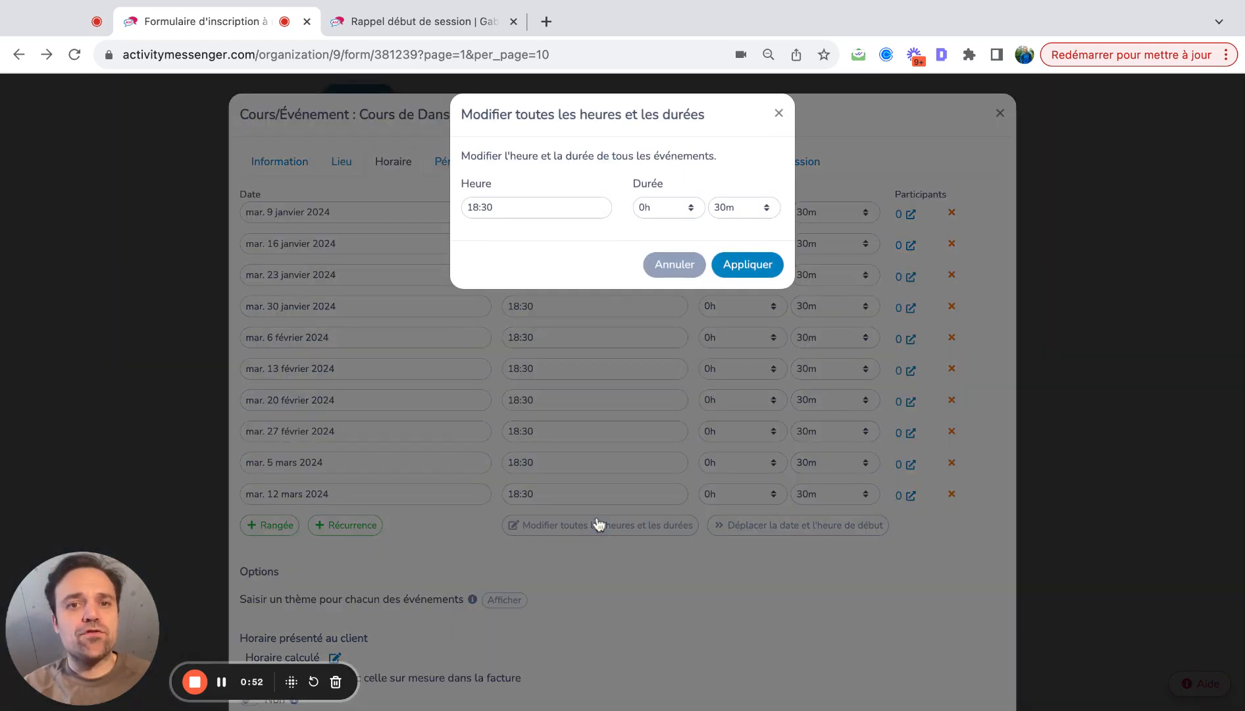
{"action": "left_click", "coordinate": [780, 114]}
{"action": "left_click", "coordinate": [737, 524]}
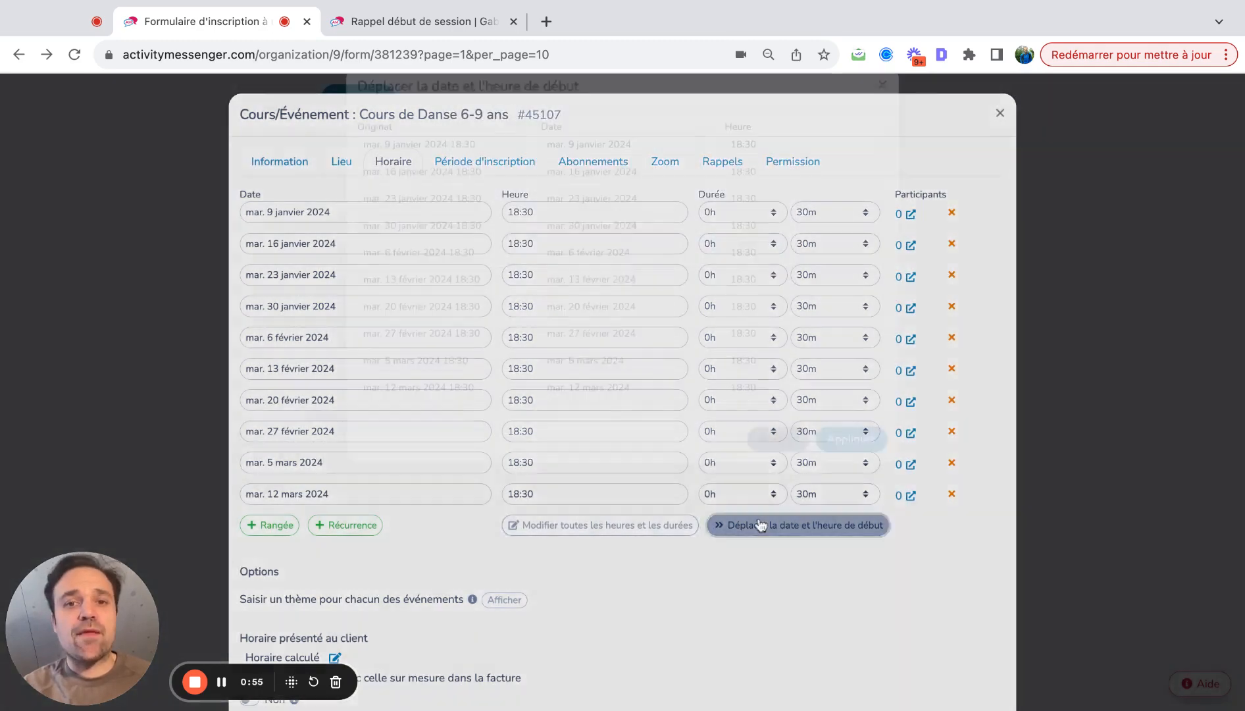
{"action": "left_click", "coordinate": [589, 175]}
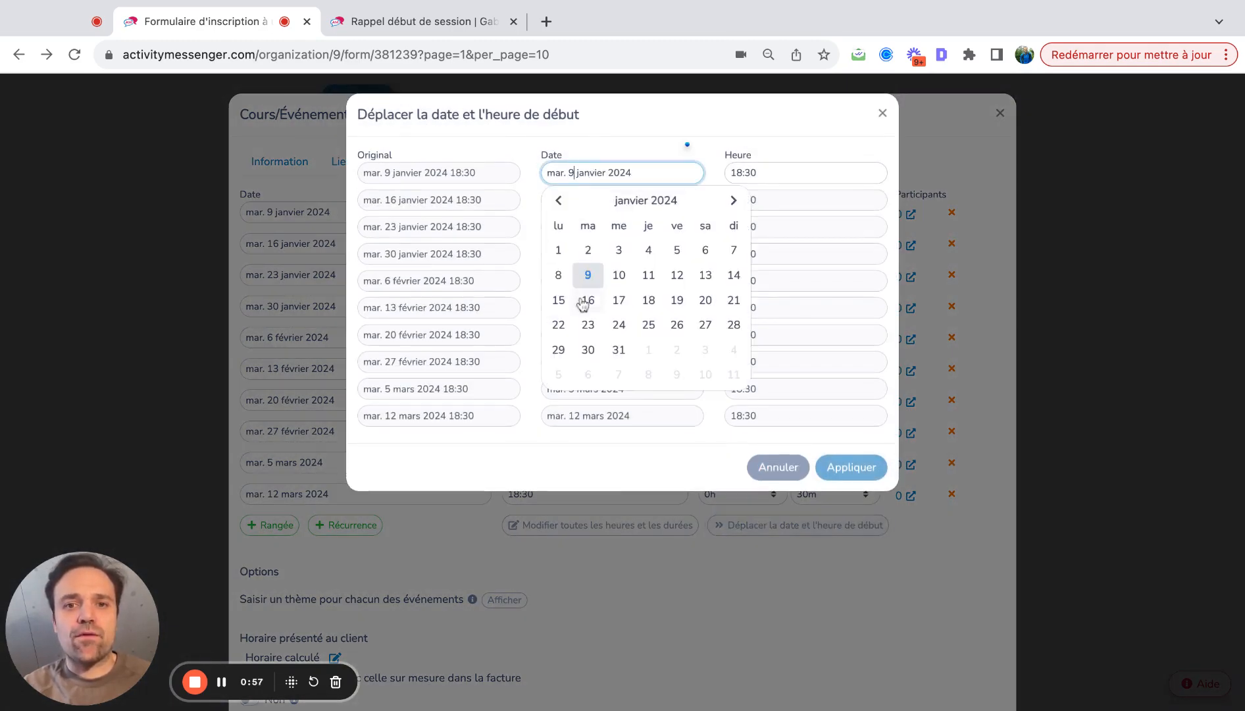
{"action": "left_click", "coordinate": [675, 276]}
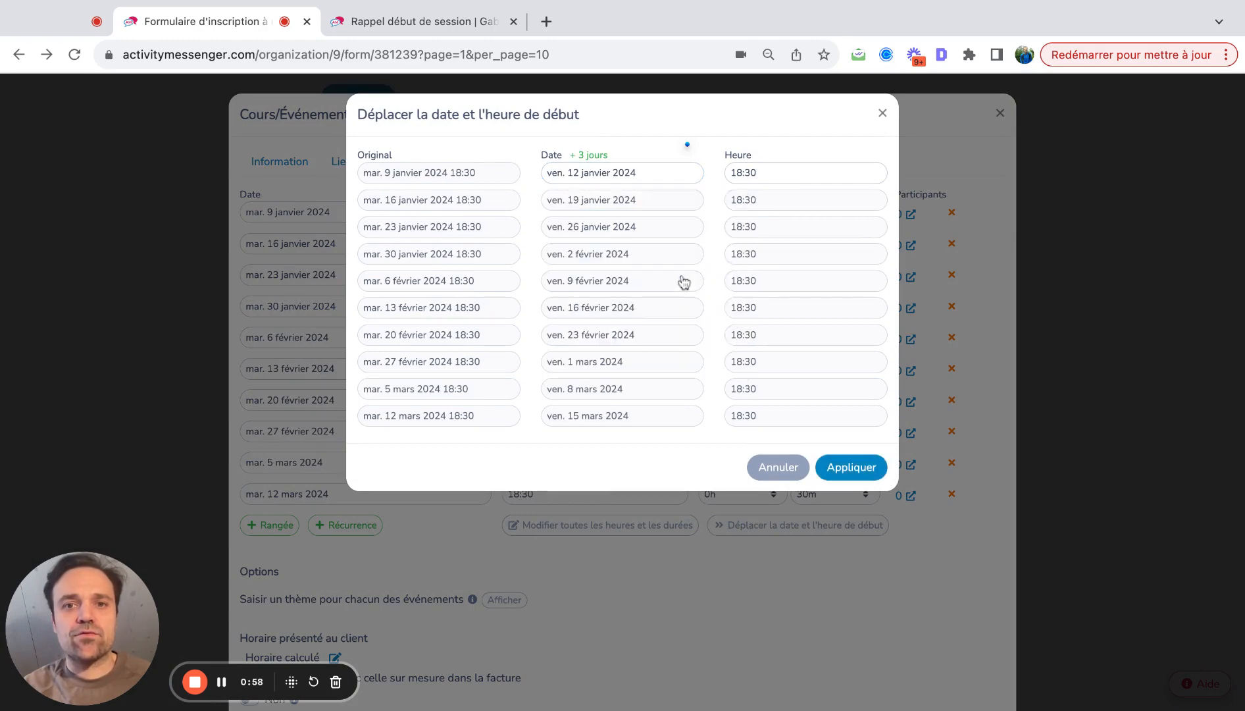
{"action": "left_click", "coordinate": [834, 468]}
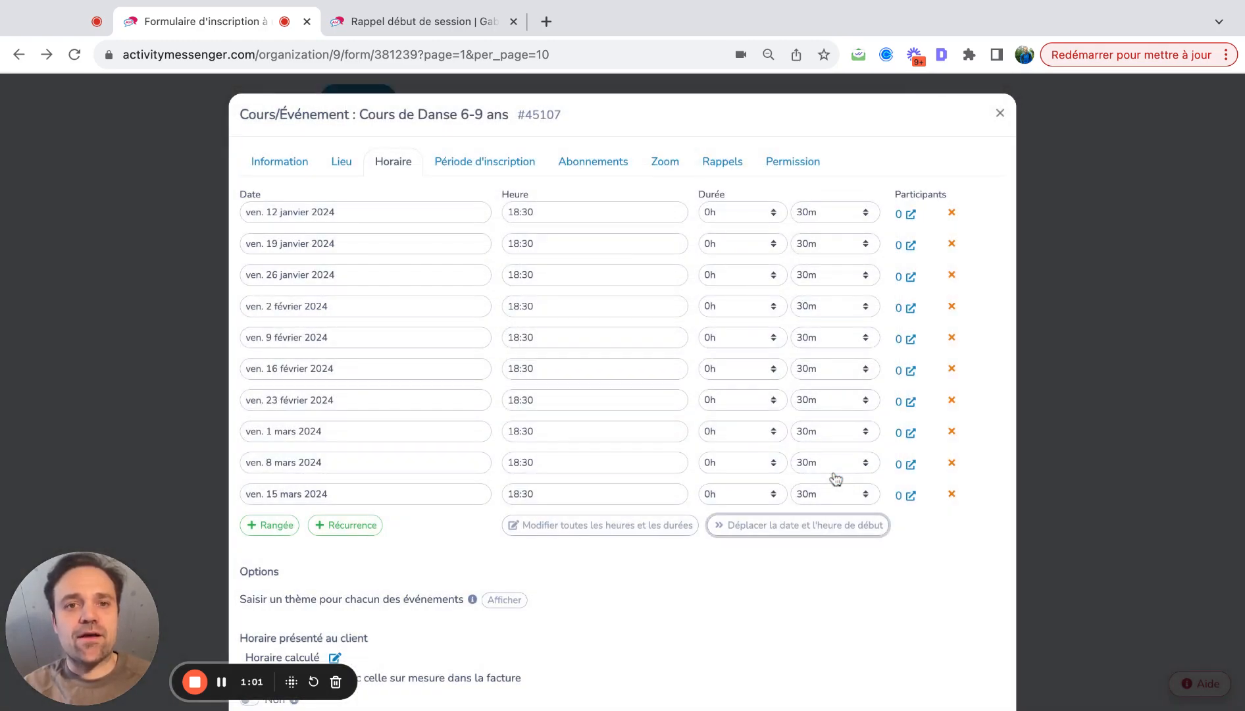
{"action": "scroll", "coordinate": [835, 479], "scroll_direction": "down", "scroll_amount": 3}
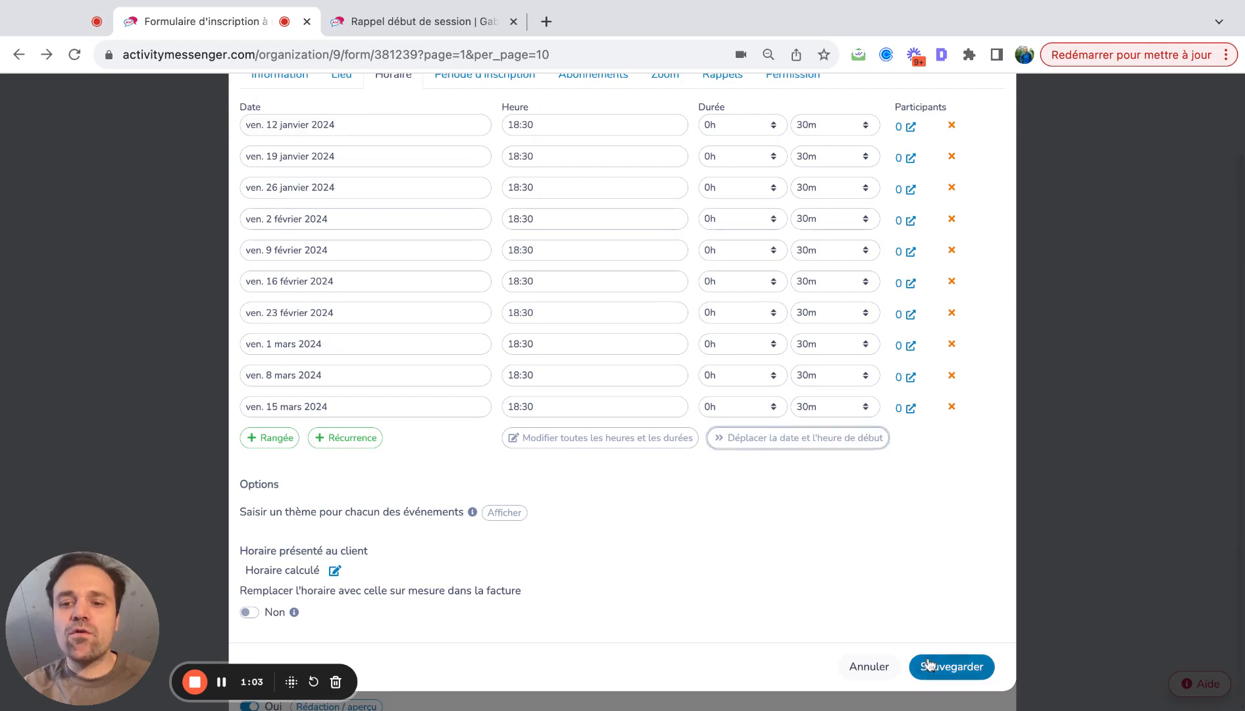
- Save the rescheduled Friday 18:30–19:00 course and then the course block settings
{"action": "left_click", "coordinate": [928, 664]}
{"action": "scroll", "coordinate": [688, 341], "scroll_direction": "down", "scroll_amount": 3}
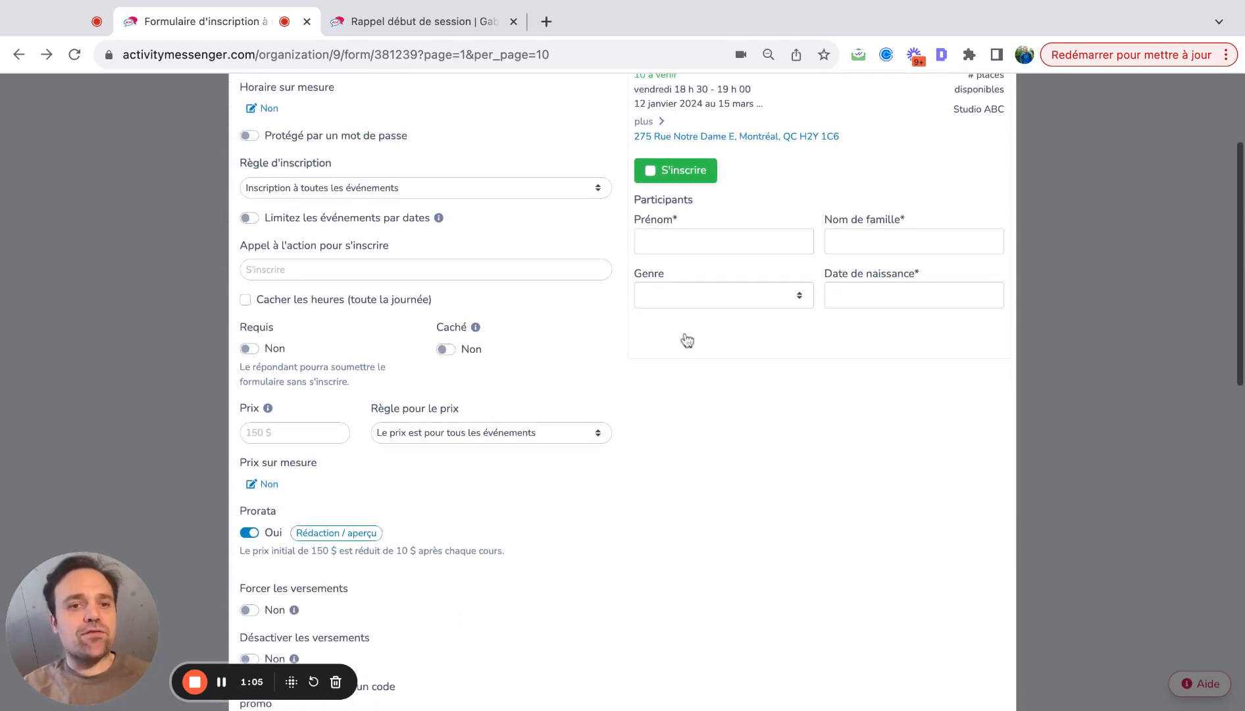
{"action": "scroll", "coordinate": [688, 341], "scroll_direction": "down", "scroll_amount": 3}
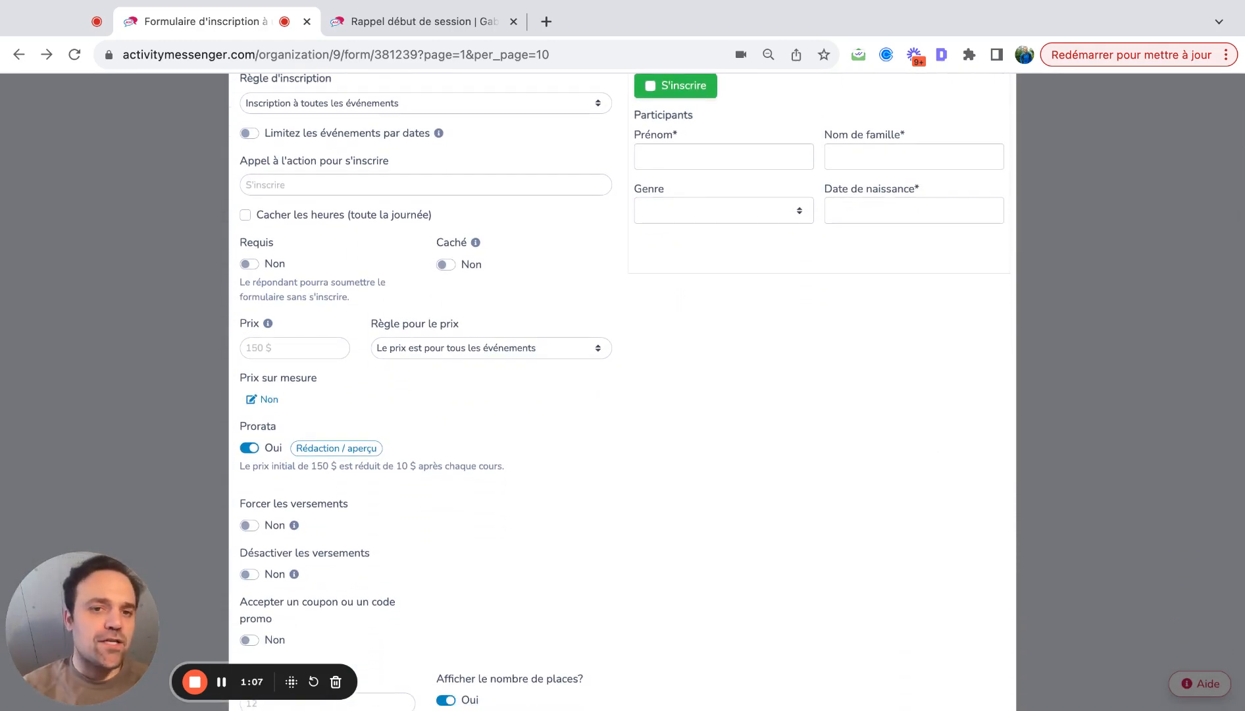
{"action": "scroll", "coordinate": [224, 275], "scroll_direction": "down", "scroll_amount": 5}
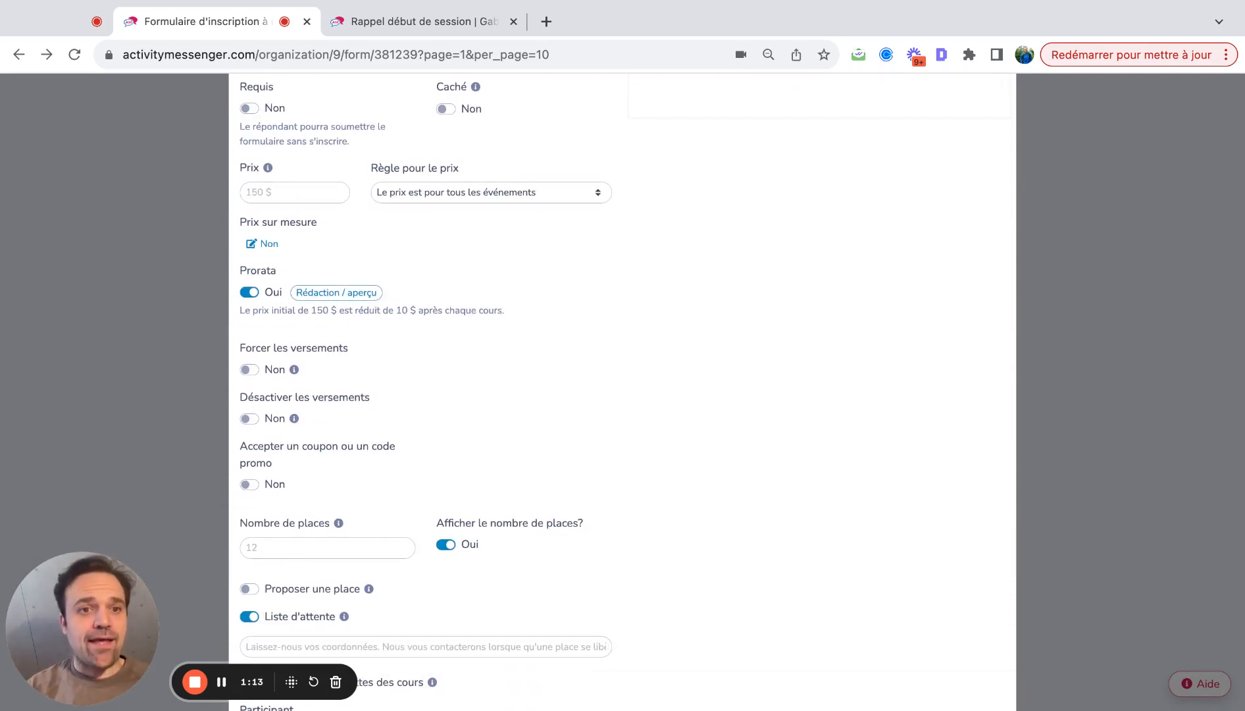
{"action": "scroll", "coordinate": [457, 375], "scroll_direction": "down", "scroll_amount": 5}
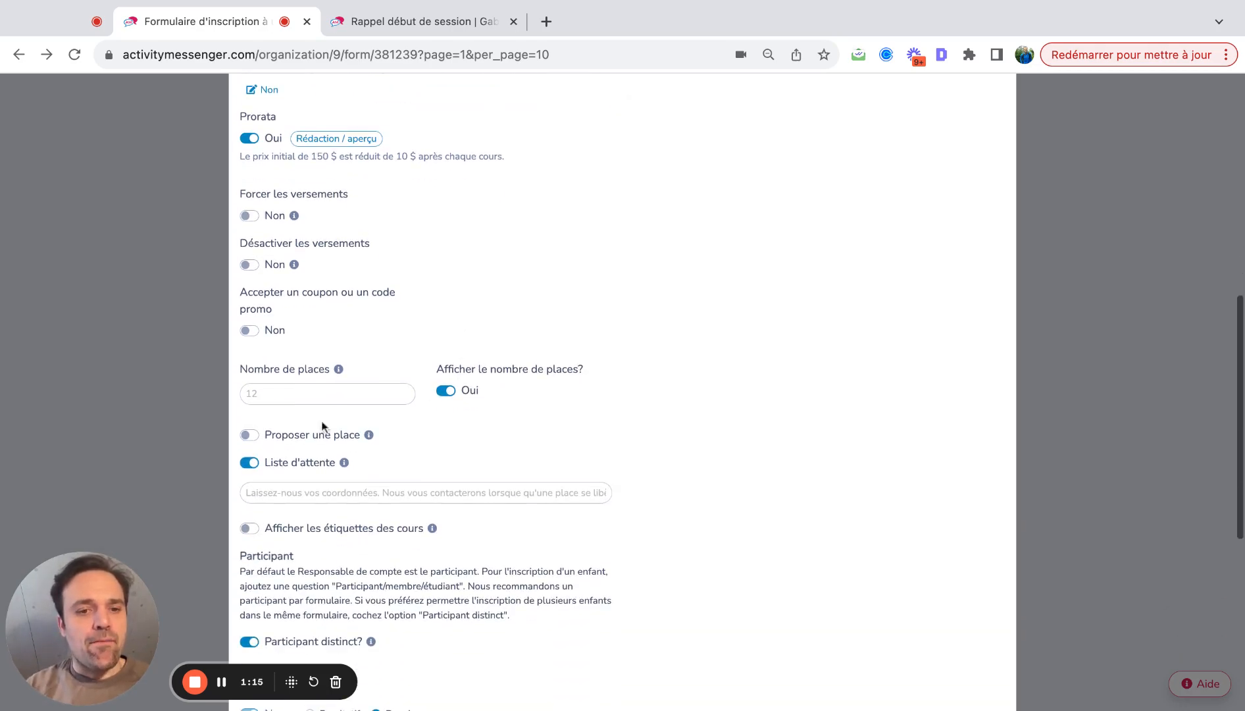
{"action": "scroll", "coordinate": [329, 444], "scroll_direction": "down", "scroll_amount": 9}
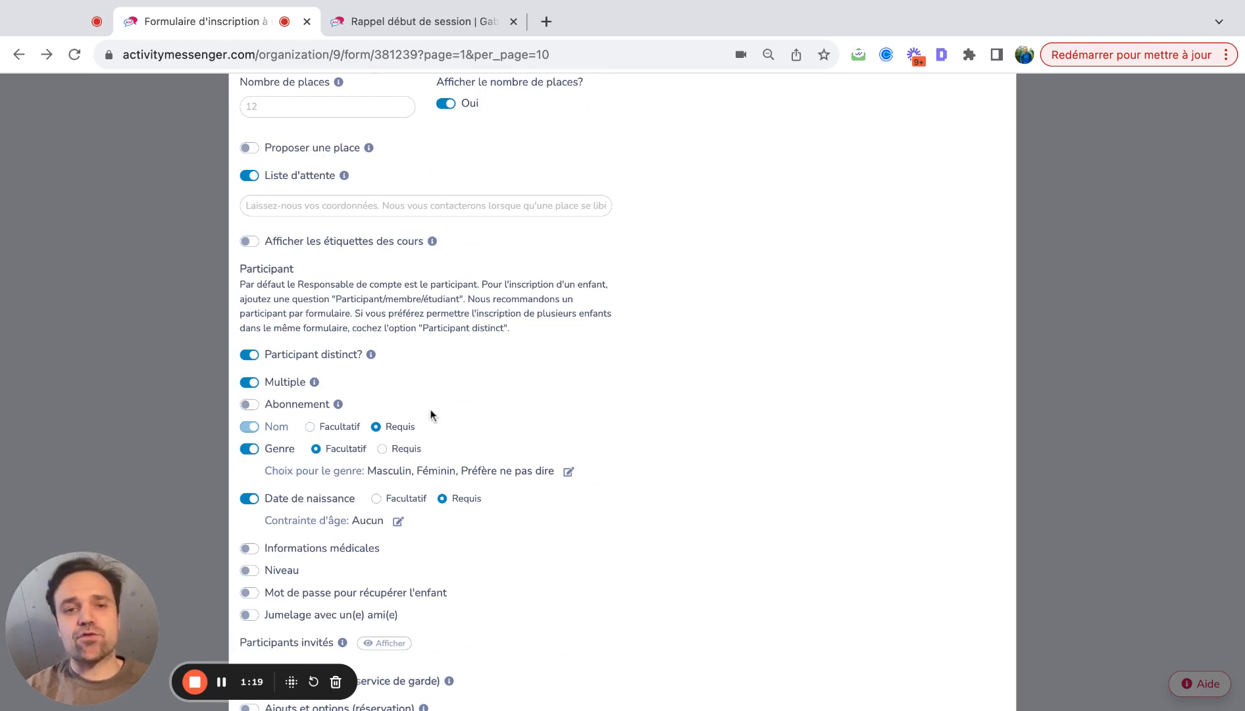
{"action": "scroll", "coordinate": [431, 417], "scroll_direction": "down", "scroll_amount": 5}
{"action": "left_click", "coordinate": [947, 671]}
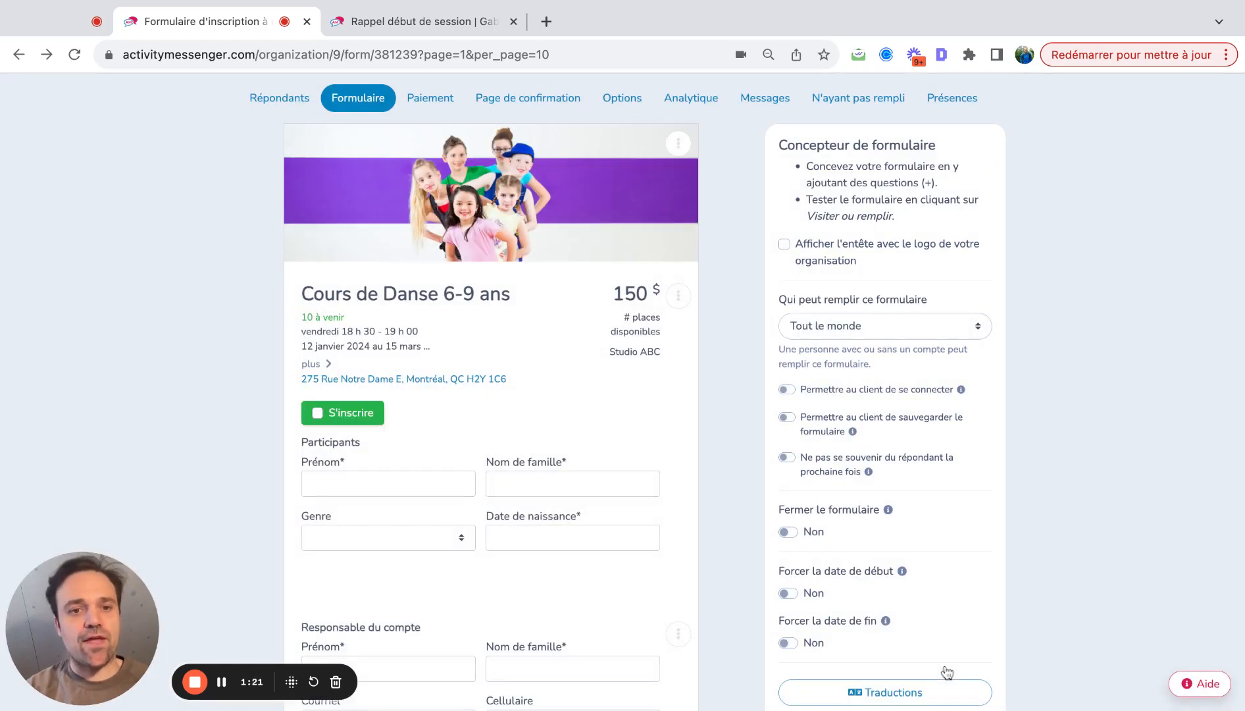
- Open the Responsable du compte block in Rédaction, leaving its required fields unchanged
{"action": "scroll", "coordinate": [605, 405], "scroll_direction": "down", "scroll_amount": 6}
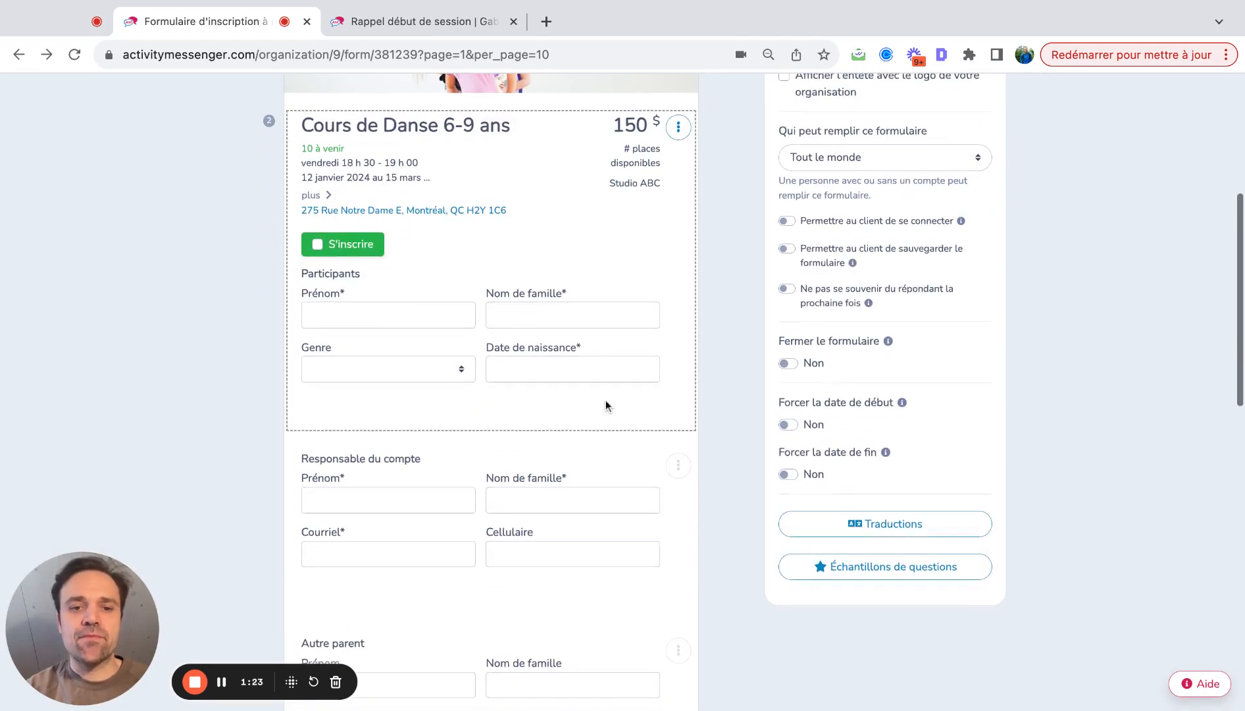
{"action": "scroll", "coordinate": [605, 400], "scroll_direction": "down", "scroll_amount": 1}
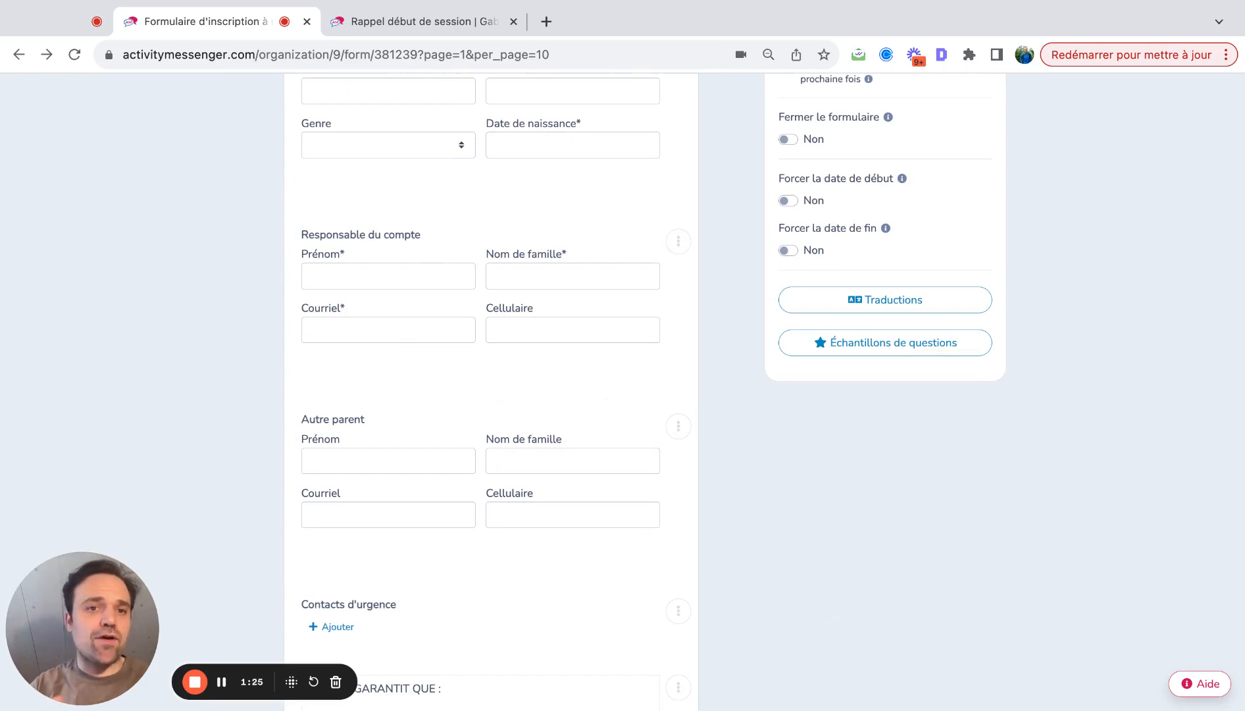
{"action": "left_click", "coordinate": [679, 241]}
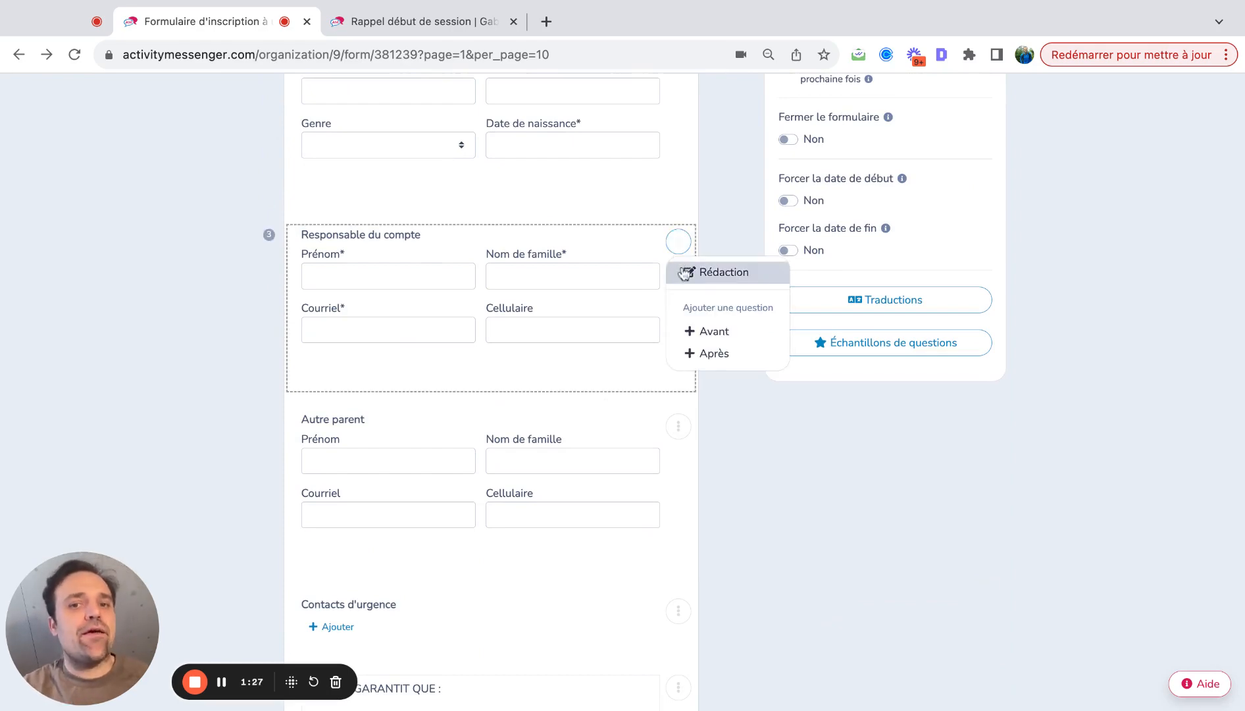
{"action": "left_click", "coordinate": [683, 272]}
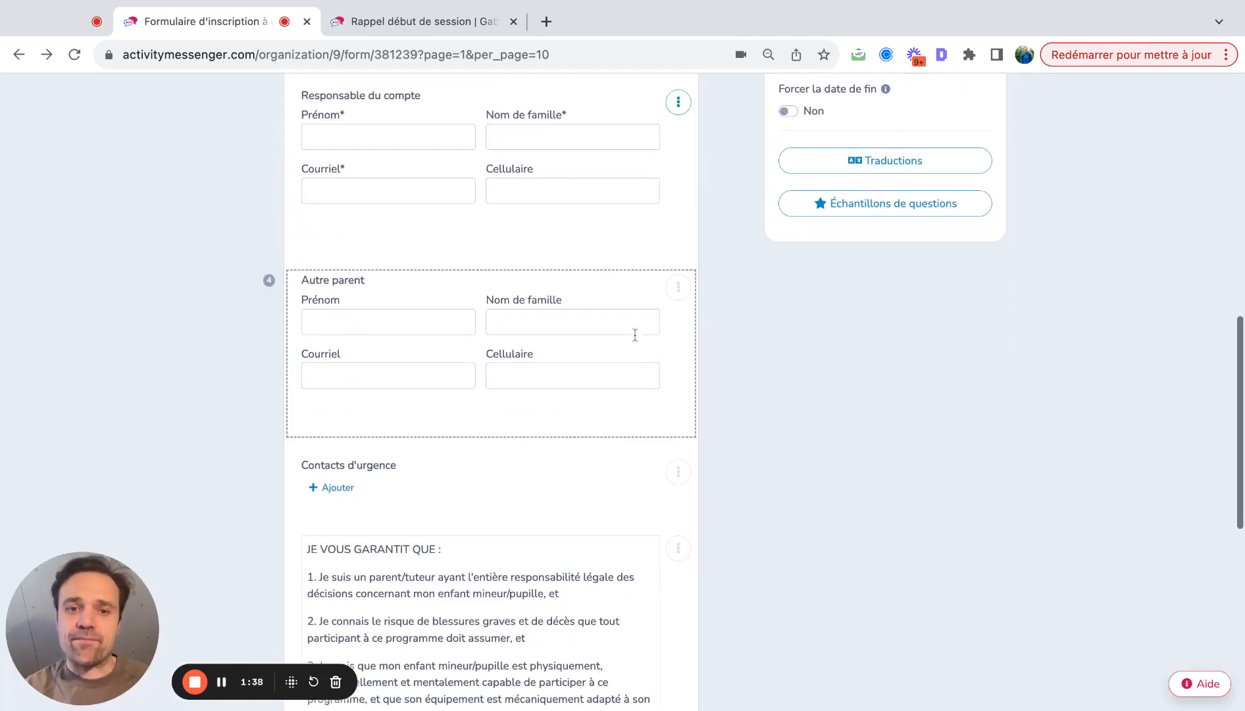
- Scroll down to the JE VOUS GARANTIT QUE terms block and open its options menu
{"action": "scroll", "coordinate": [567, 364], "scroll_direction": "down", "scroll_amount": 2}
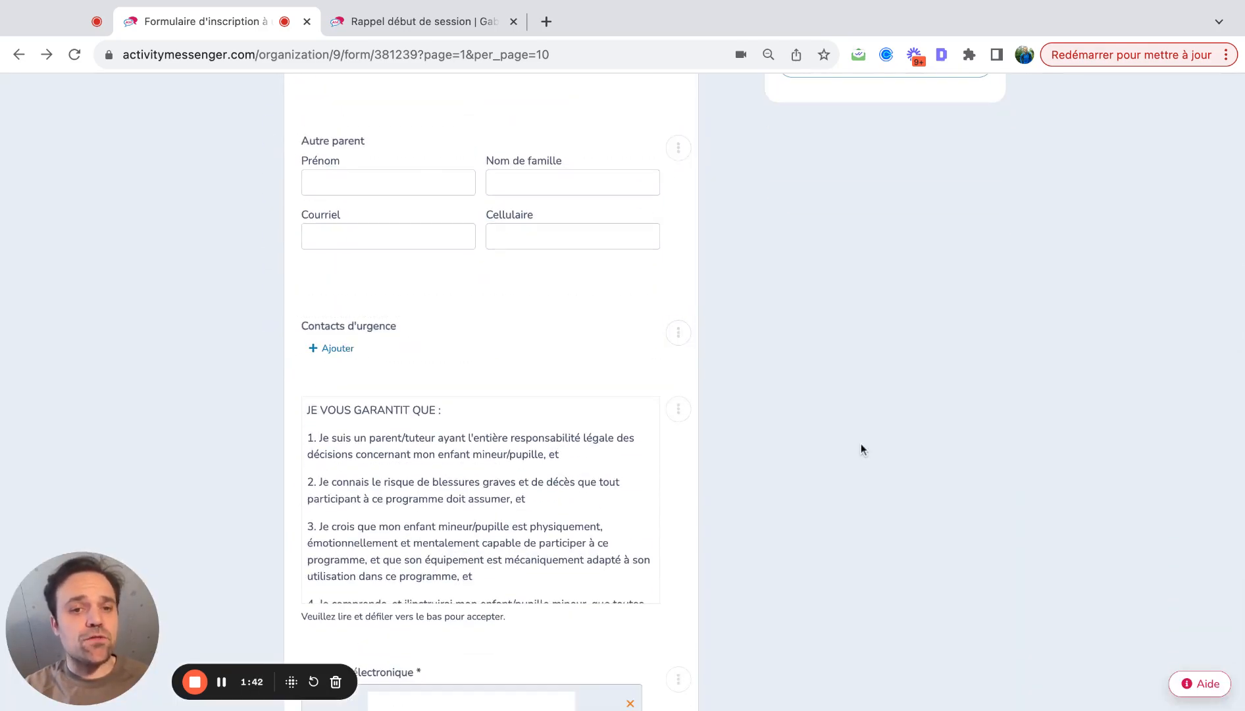
{"action": "scroll", "coordinate": [862, 449], "scroll_direction": "down", "scroll_amount": 2}
{"action": "left_click", "coordinate": [678, 259]}
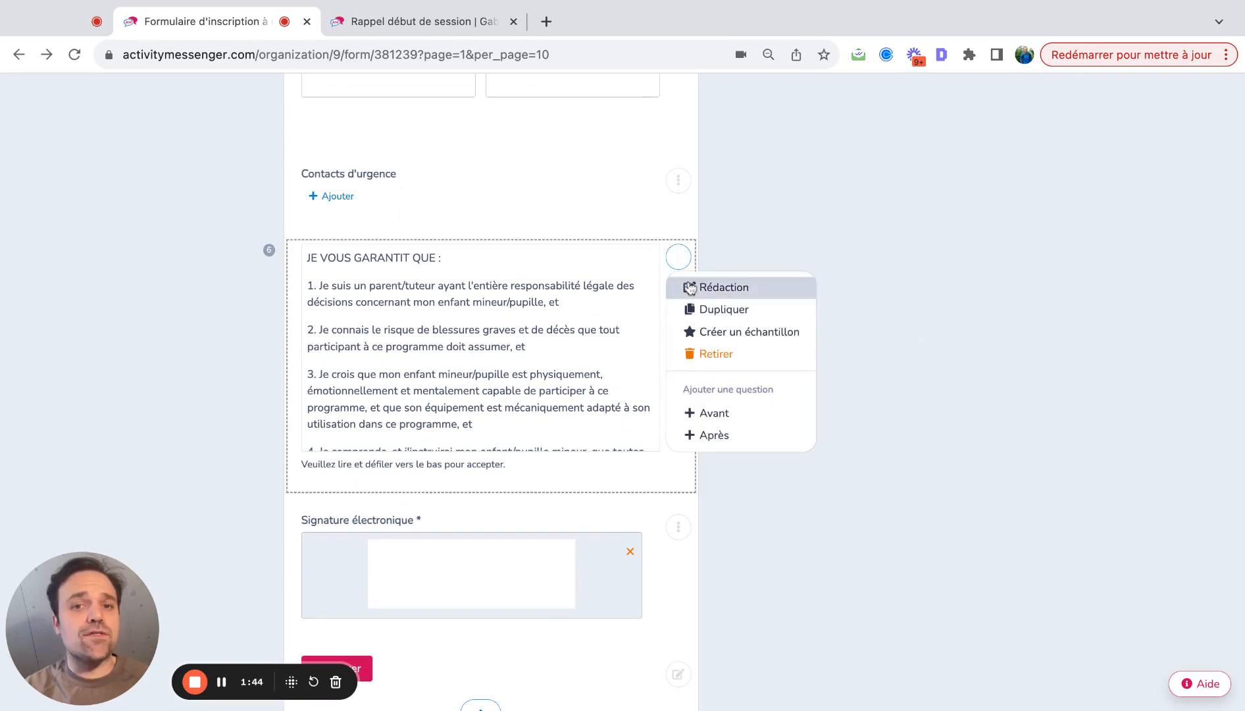
- Review the Acceptation terms in Rédaction and close them unchanged
{"action": "left_click", "coordinate": [691, 288]}
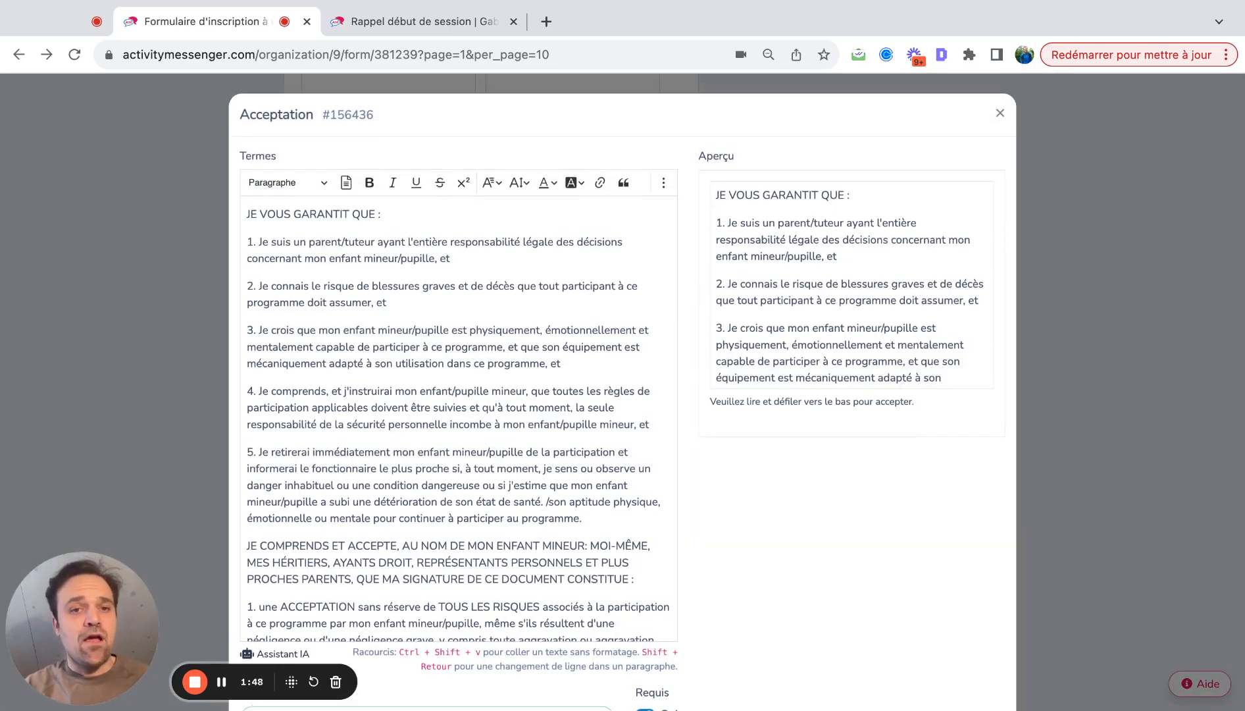
{"action": "scroll", "coordinate": [623, 395], "scroll_direction": "down", "scroll_amount": 3}
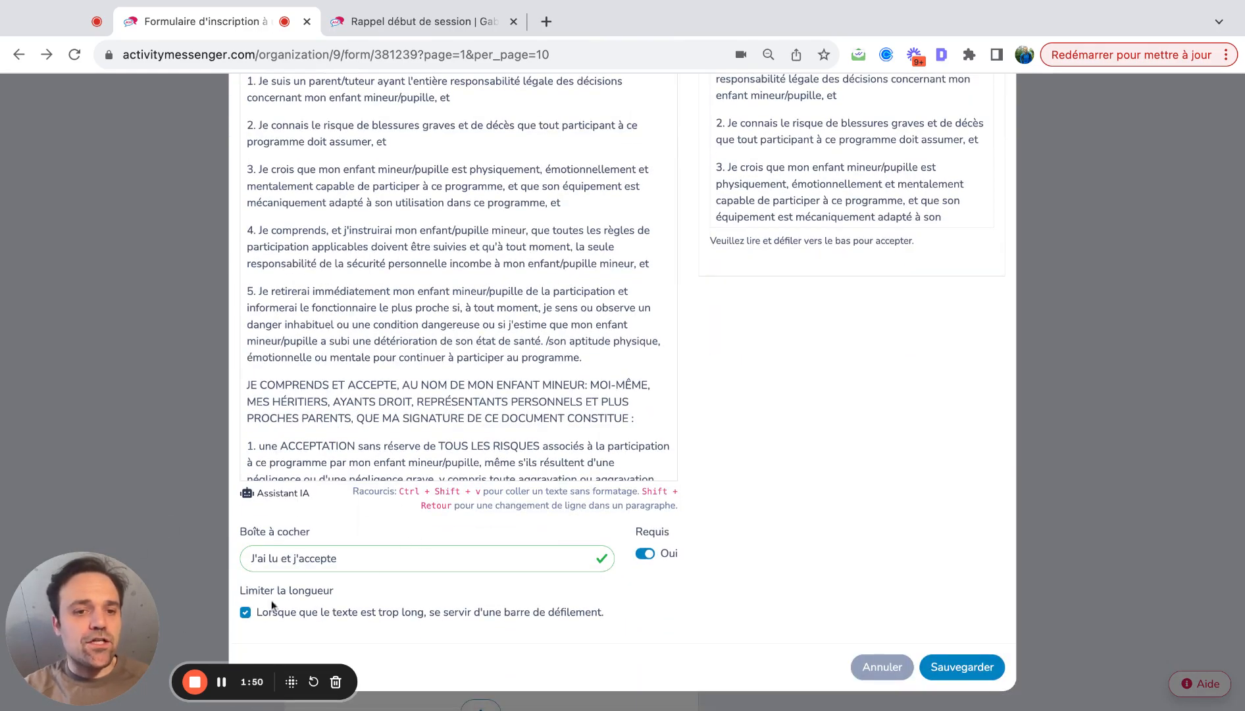
{"action": "scroll", "coordinate": [724, 394], "scroll_direction": "up", "scroll_amount": 3}
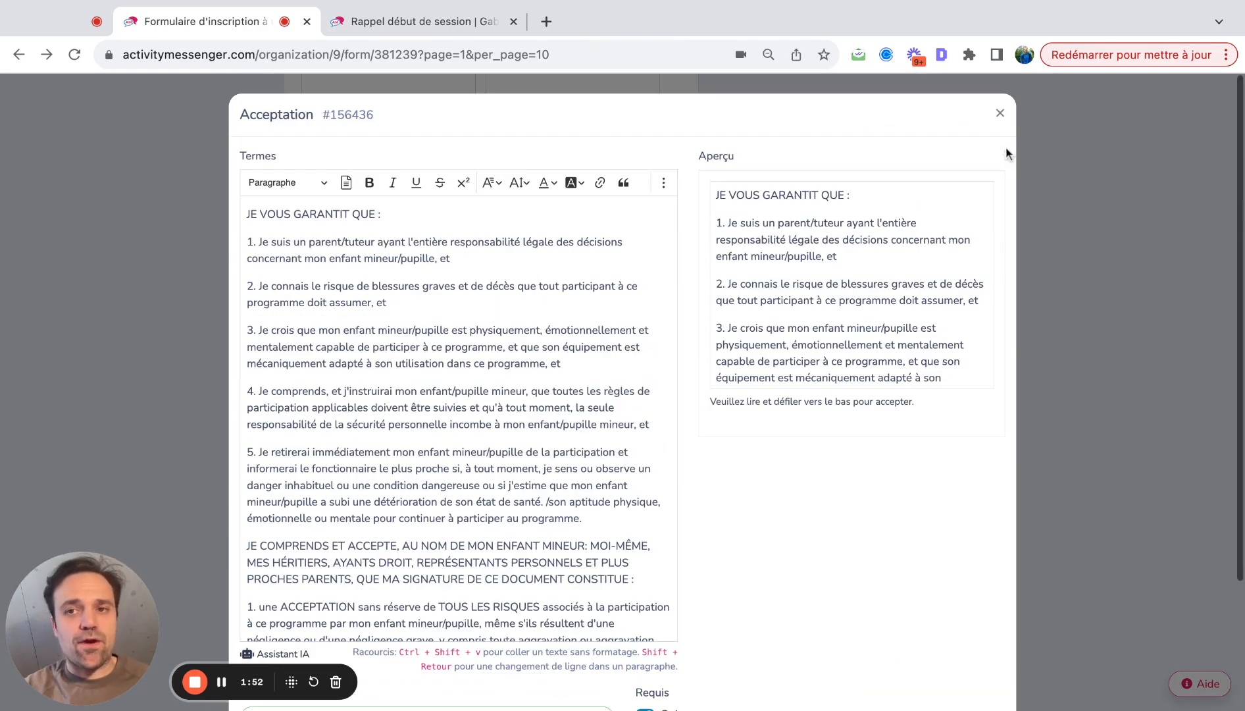
{"action": "left_click", "coordinate": [1000, 112]}
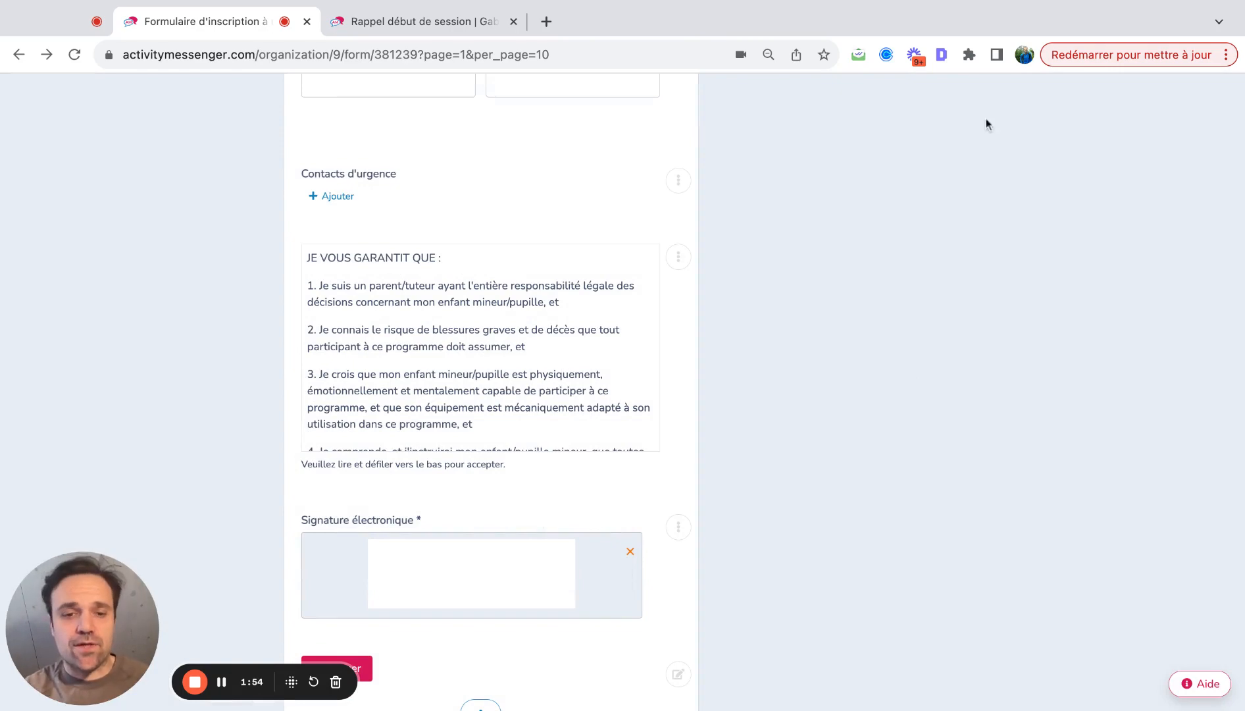
- Return to the top of the form and open the public registration page
{"action": "scroll", "coordinate": [505, 541], "scroll_direction": "up", "scroll_amount": 10}
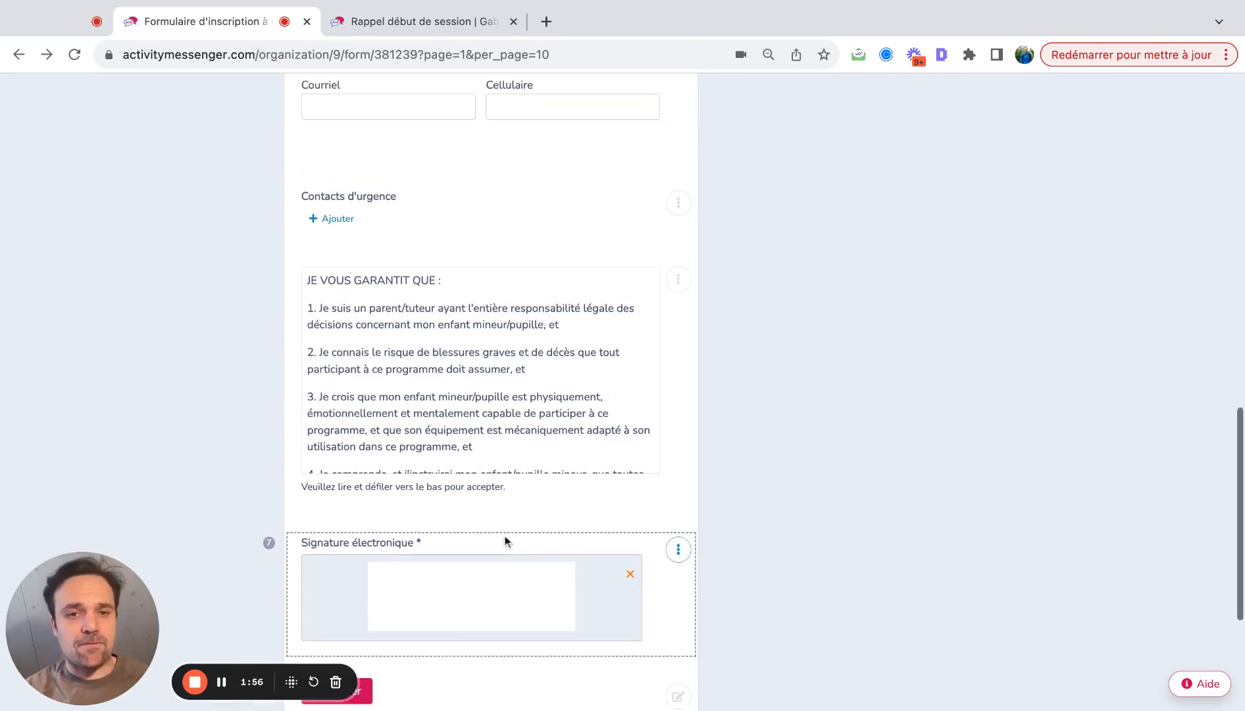
{"action": "left_click", "coordinate": [503, 416]}
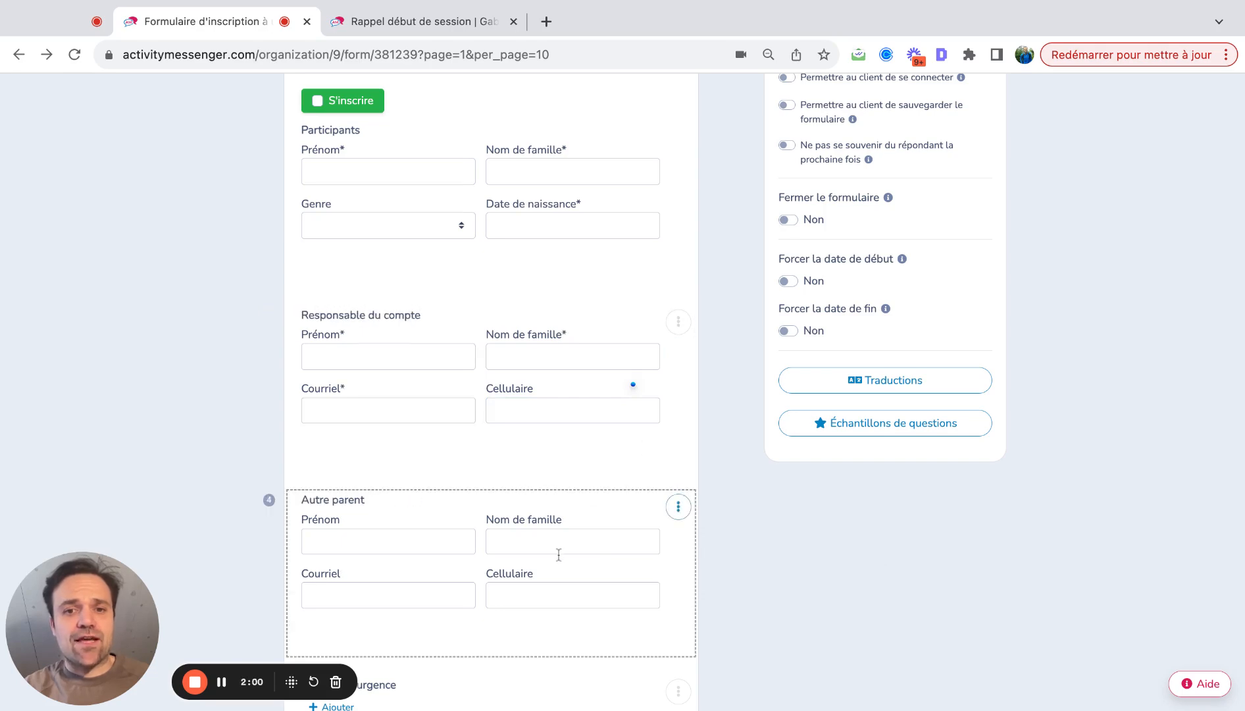
{"action": "scroll", "coordinate": [759, 311], "scroll_direction": "up", "scroll_amount": 8}
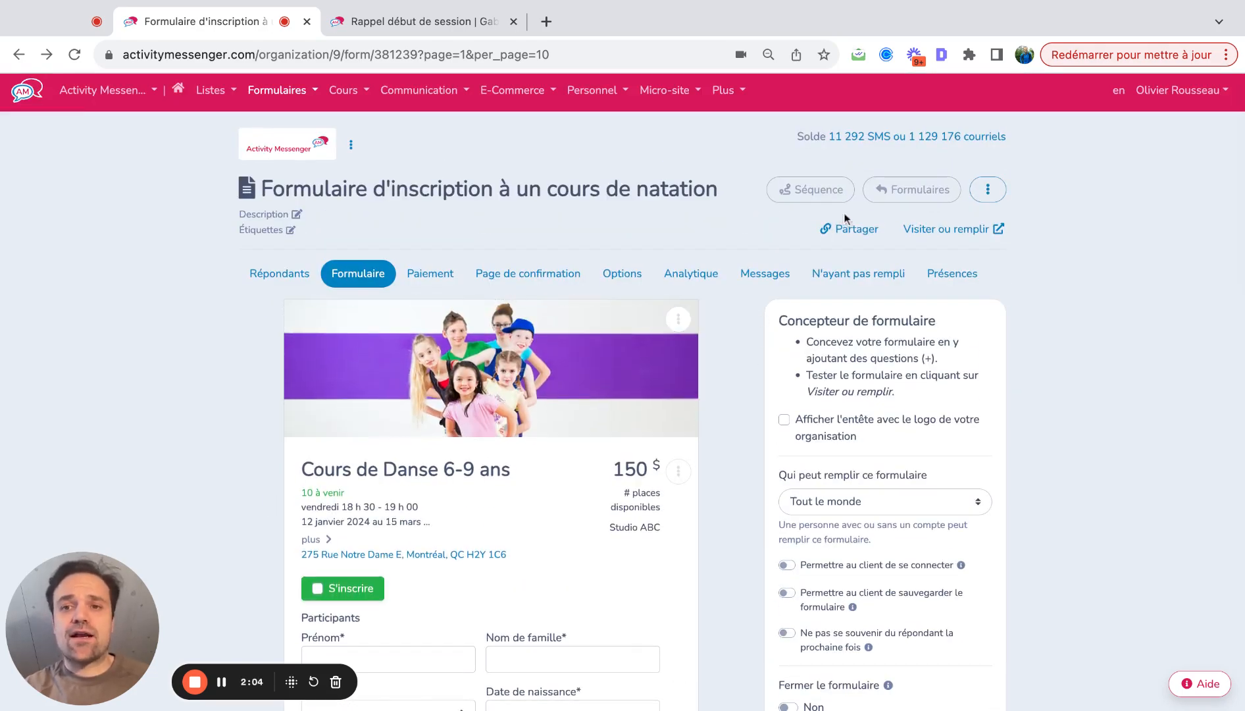
{"action": "left_click", "coordinate": [958, 232]}
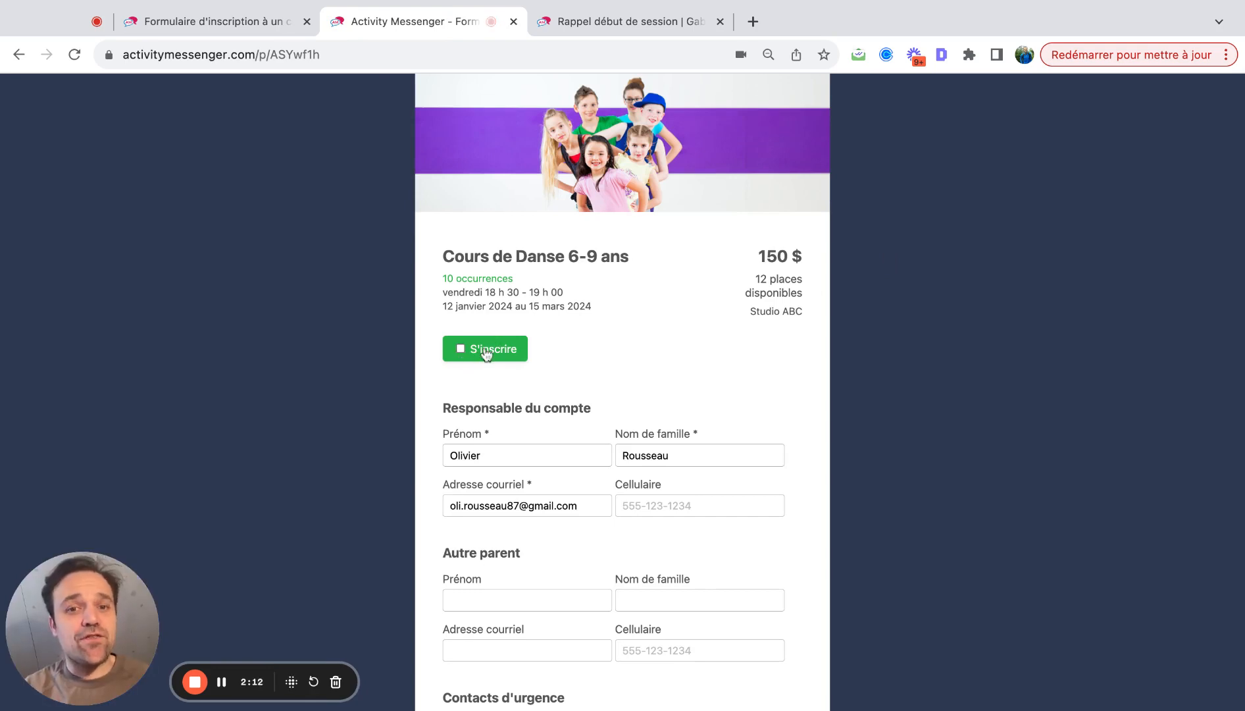
- Register a participant with first and last name, gender Masculin and birth date 2018-04-04
{"action": "left_click", "coordinate": [486, 355]}
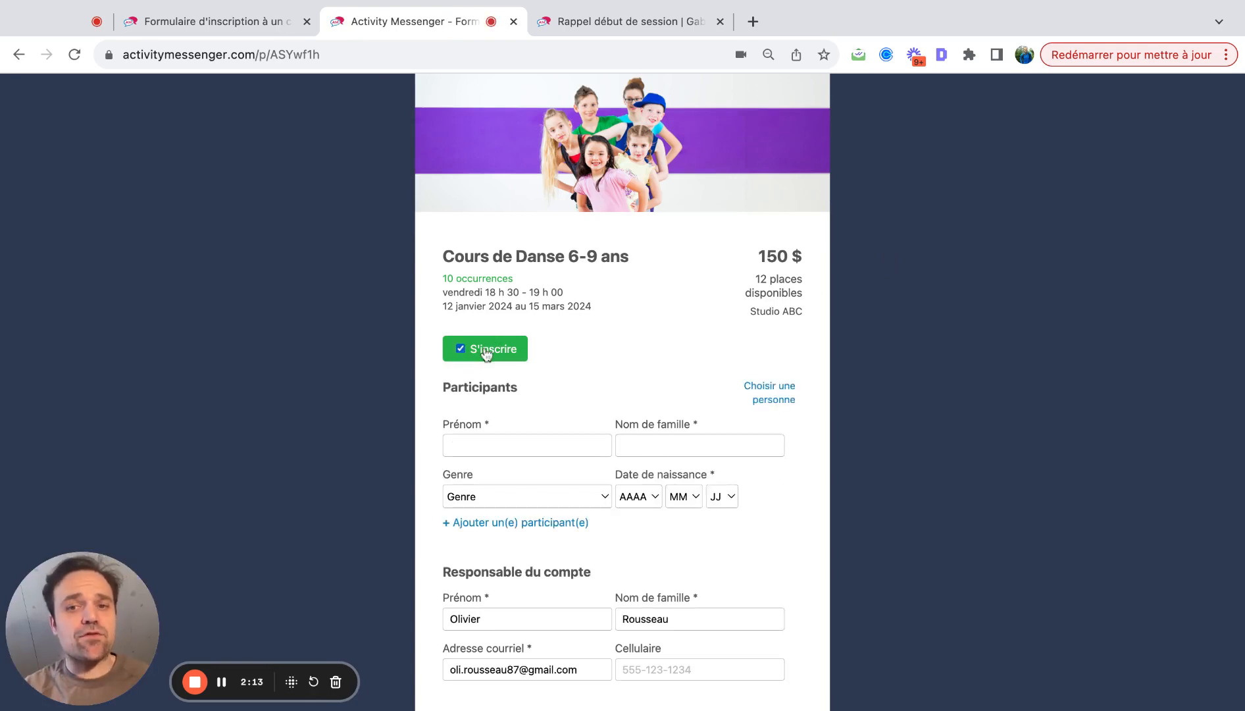
{"action": "left_click", "coordinate": [462, 437]}
{"action": "key", "text": "Tab"}
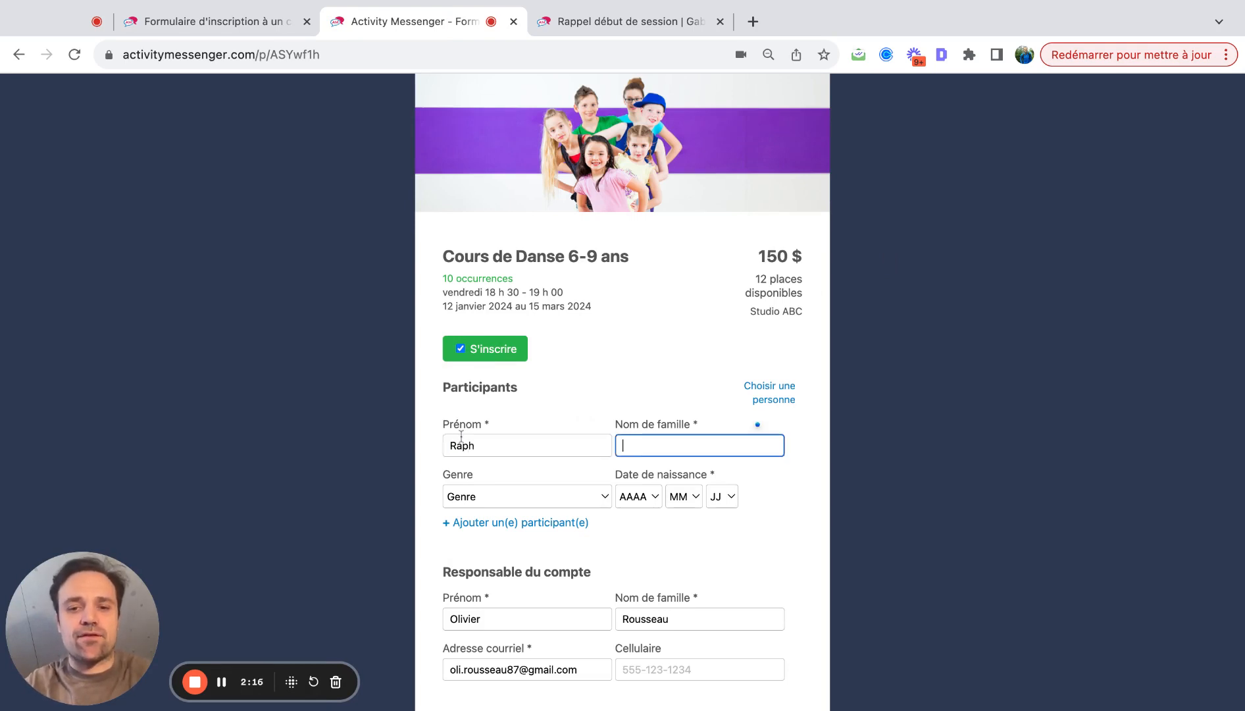
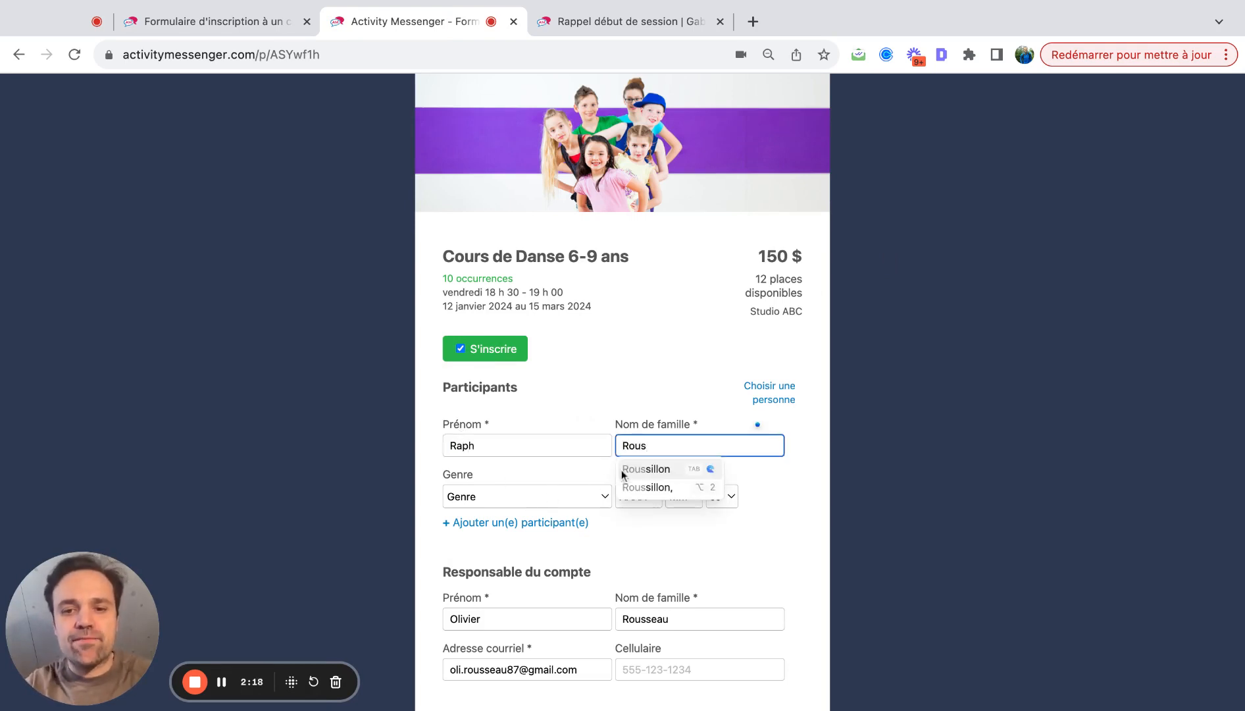
{"action": "left_click", "coordinate": [699, 485]}
{"action": "left_click", "coordinate": [512, 504]}
{"action": "left_click", "coordinate": [513, 504]}
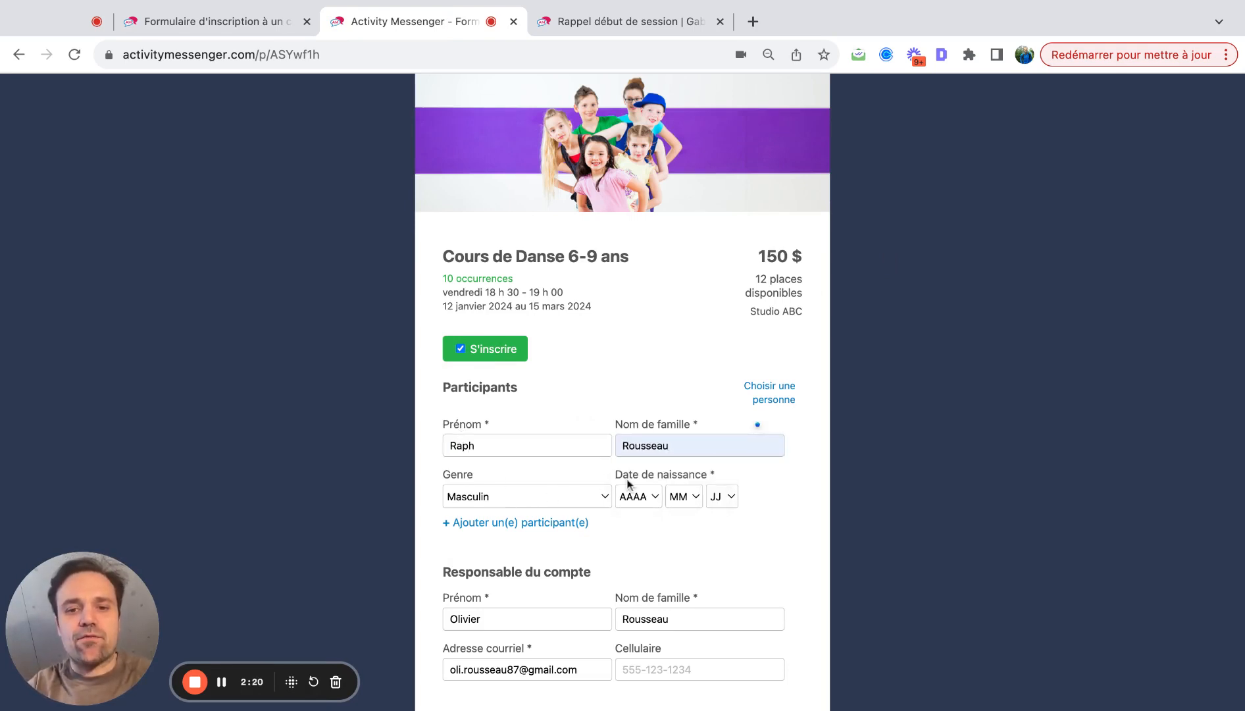
{"action": "left_click", "coordinate": [629, 495]}
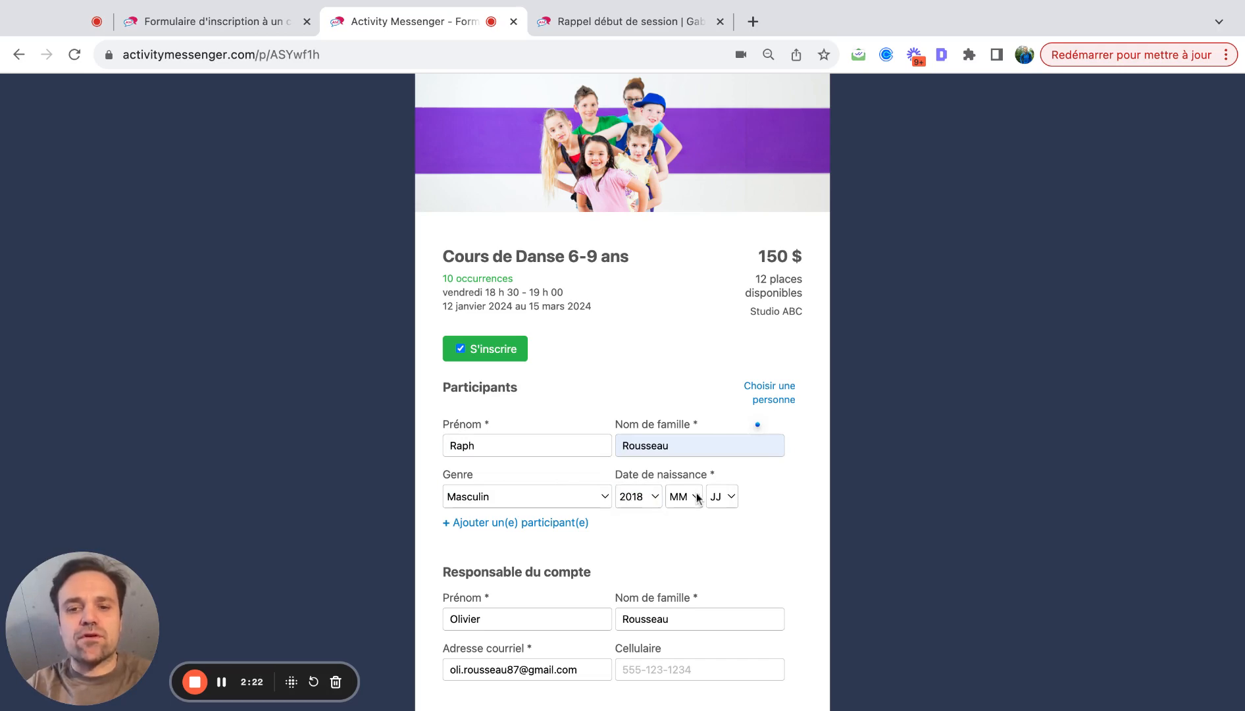
{"action": "left_click", "coordinate": [685, 496]}
{"action": "left_click", "coordinate": [724, 496]}
{"action": "scroll", "coordinate": [720, 566], "scroll_direction": "down", "scroll_amount": 3}
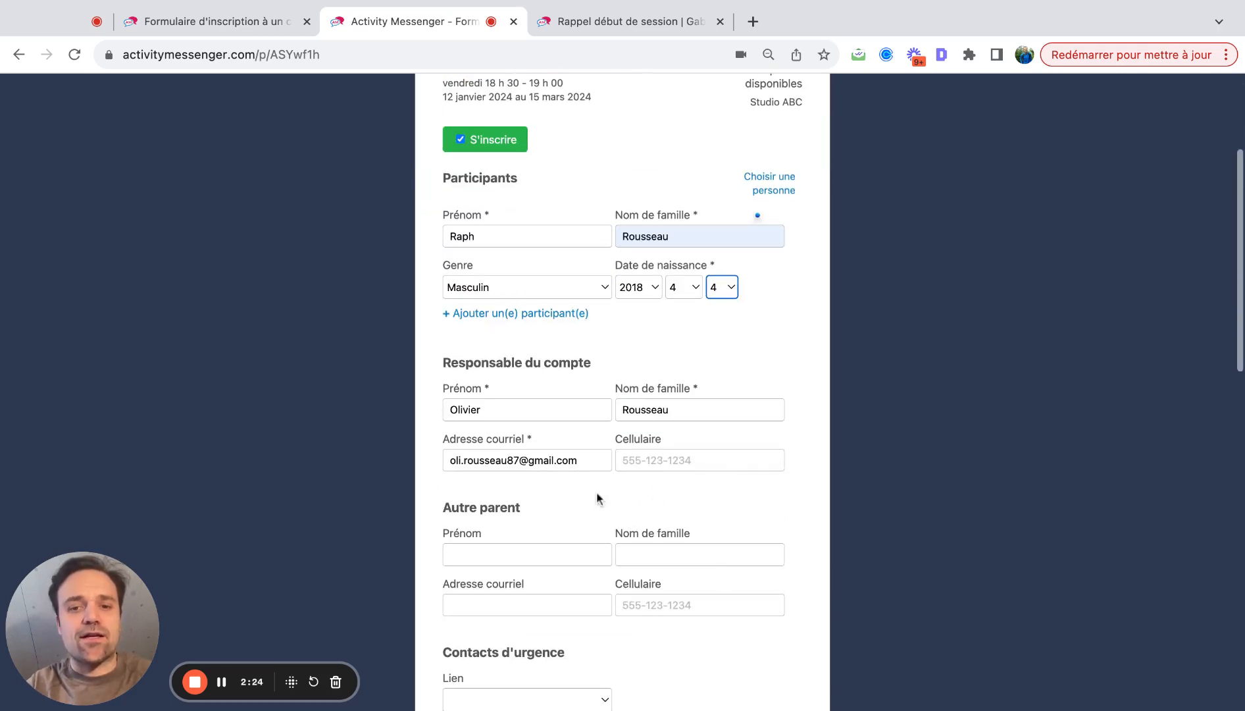
- Fill in the other parent and an autofilled emergency contact with relationship Parent
{"action": "left_click", "coordinate": [509, 554]}
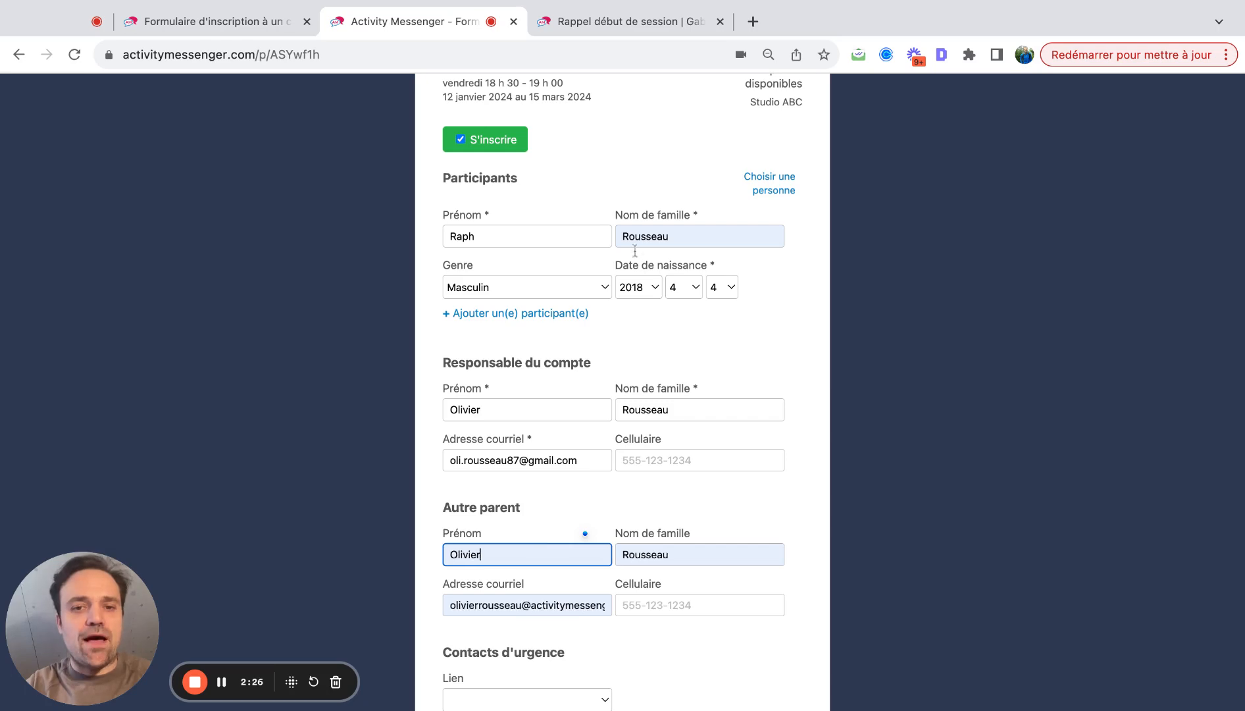
{"action": "scroll", "coordinate": [544, 477], "scroll_direction": "down", "scroll_amount": 5}
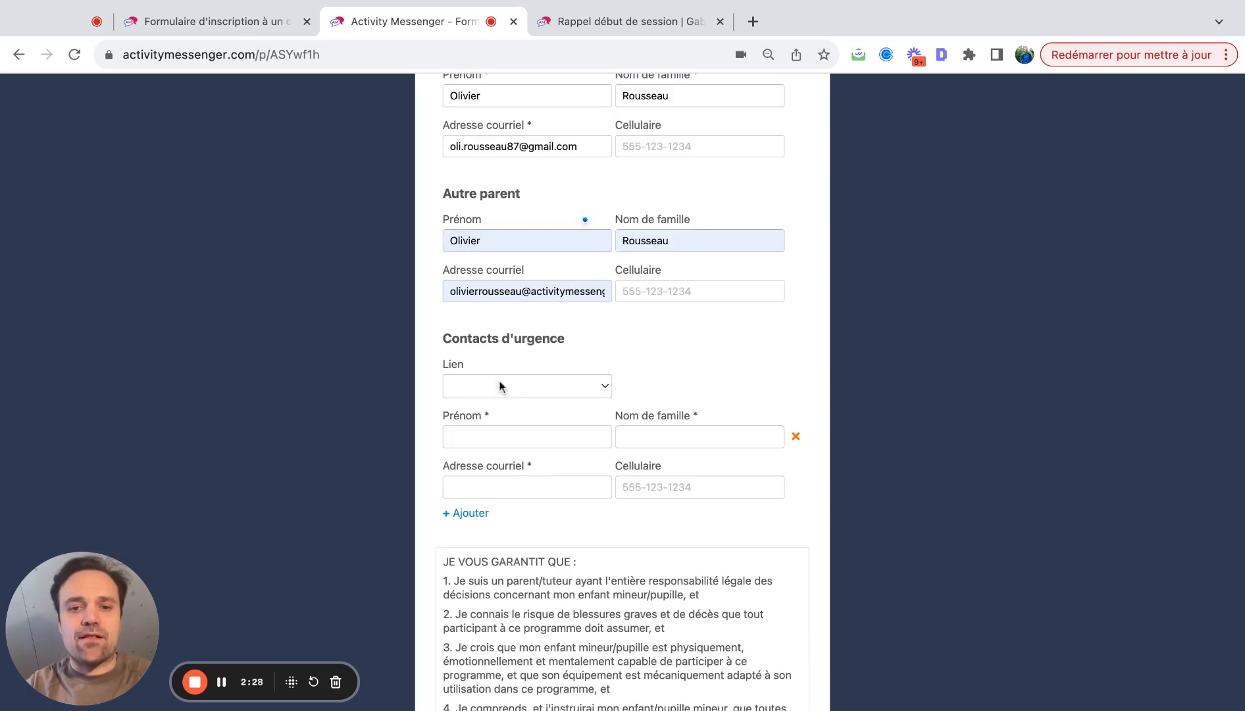
{"action": "left_click", "coordinate": [499, 382]}
{"action": "left_click", "coordinate": [496, 403]}
{"action": "left_click", "coordinate": [488, 435]}
{"action": "left_click", "coordinate": [674, 379]}
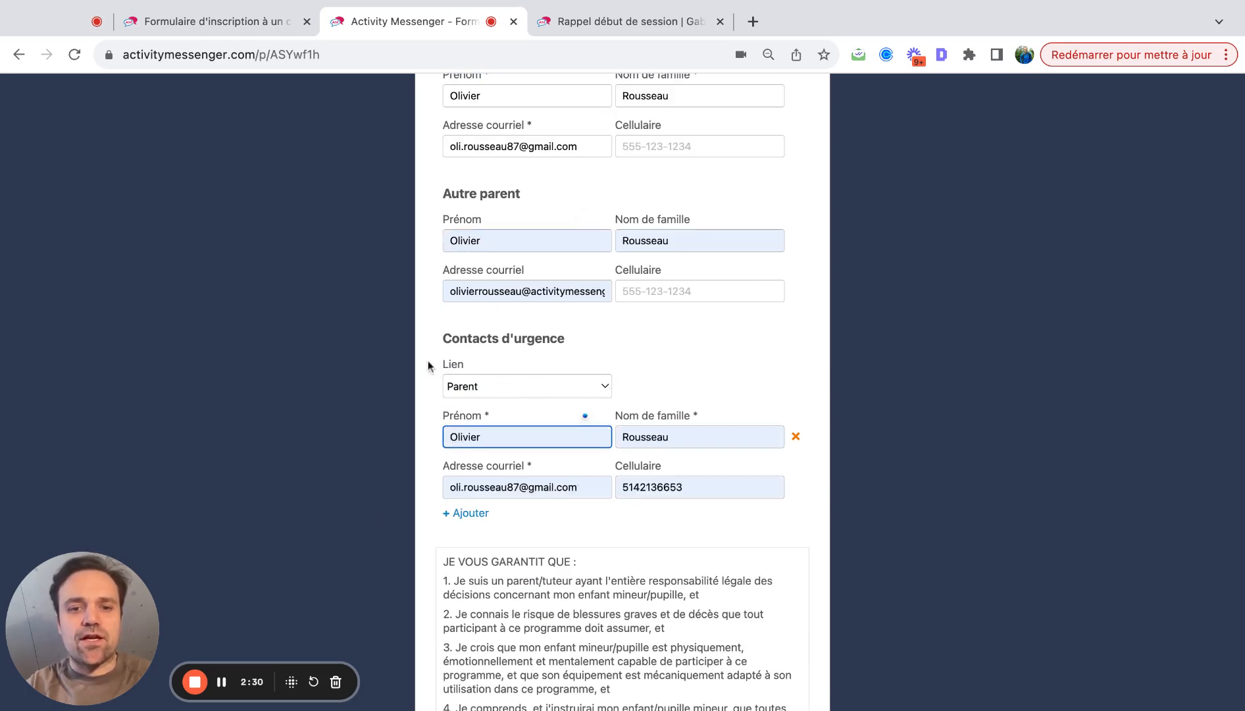
- Accept the guarantee terms, sign the form and submit the registration
{"action": "scroll", "coordinate": [912, 392], "scroll_direction": "down", "scroll_amount": 5}
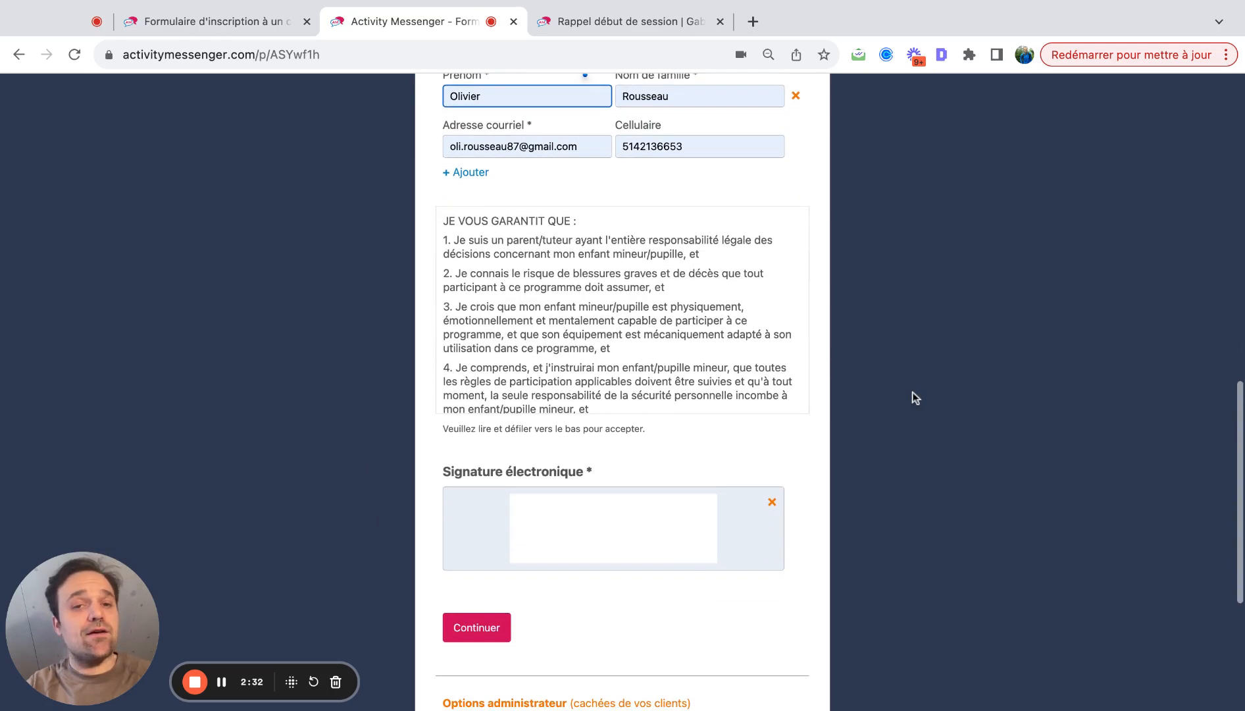
{"action": "scroll", "coordinate": [473, 244], "scroll_direction": "down", "scroll_amount": 10}
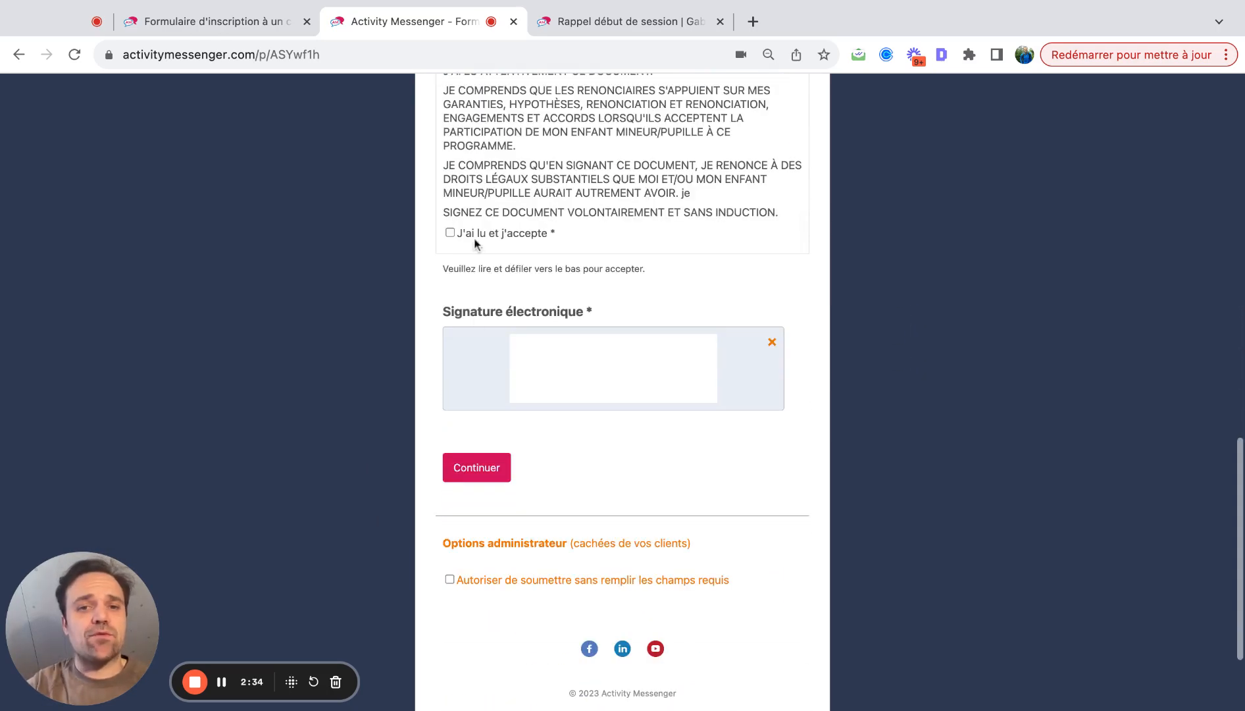
{"action": "left_click", "coordinate": [450, 232]}
{"action": "left_click_drag", "start_coordinate": [578, 356], "coordinate": [660, 375]}
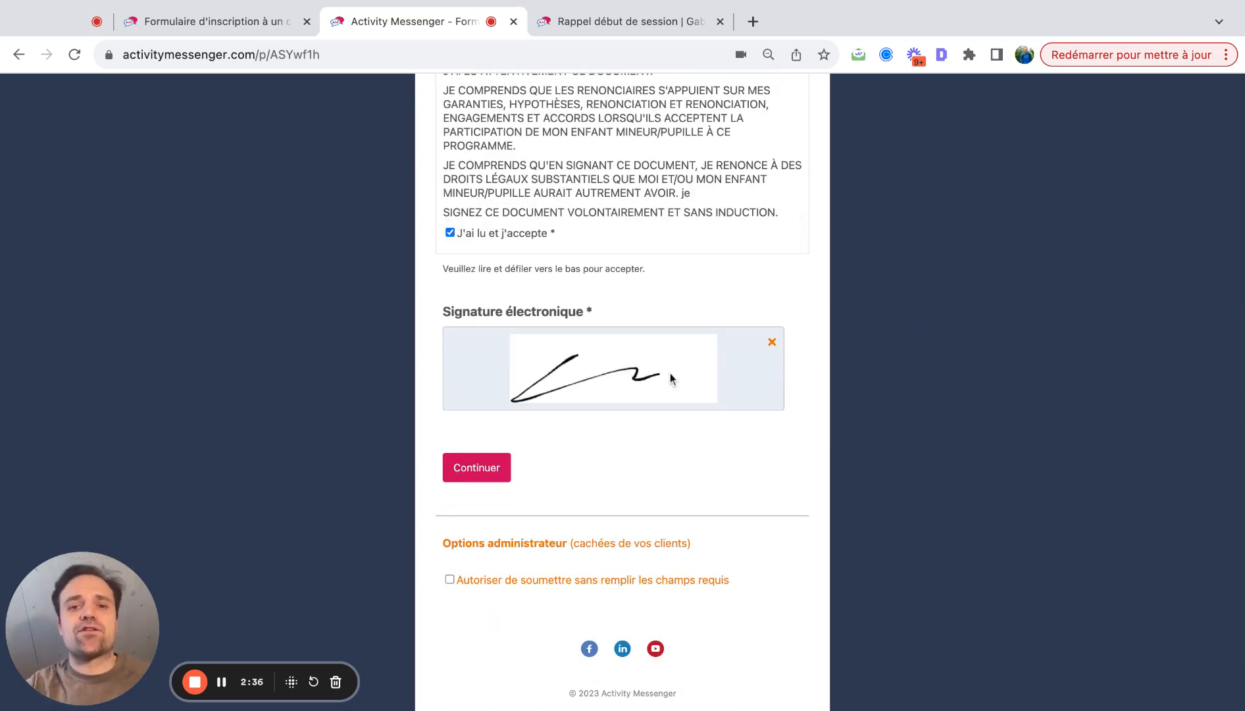
{"action": "left_click", "coordinate": [497, 468]}
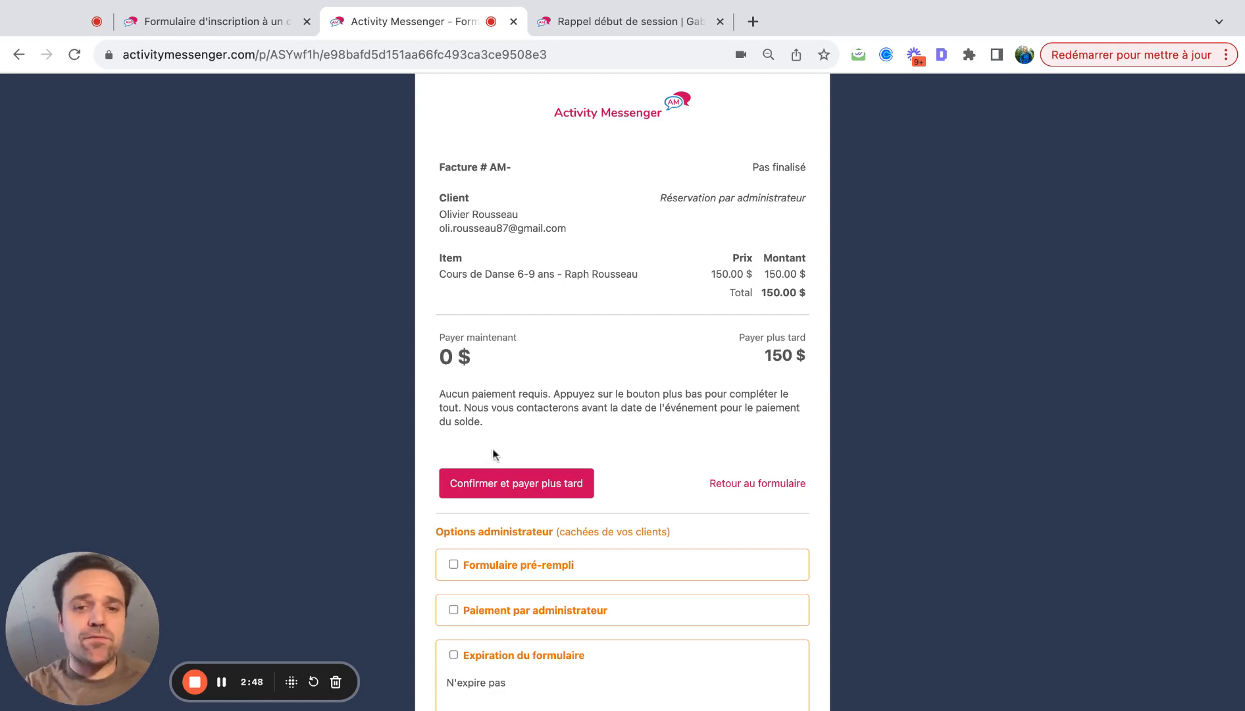
- Confirm the registration to pay later and review invoice AM-83 with 150.00 $ owed
{"action": "left_click", "coordinate": [490, 487]}
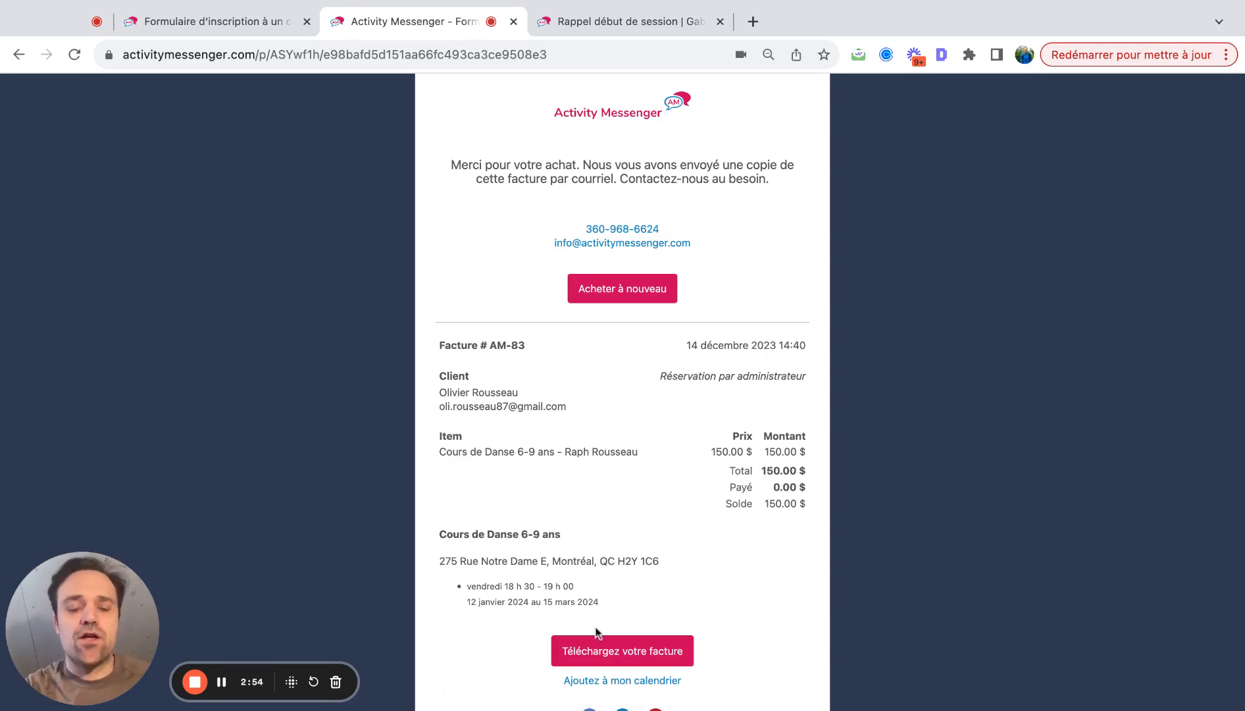
{"action": "scroll", "coordinate": [597, 630], "scroll_direction": "down", "scroll_amount": 1}
{"action": "scroll", "coordinate": [583, 542], "scroll_direction": "up", "scroll_amount": 1}
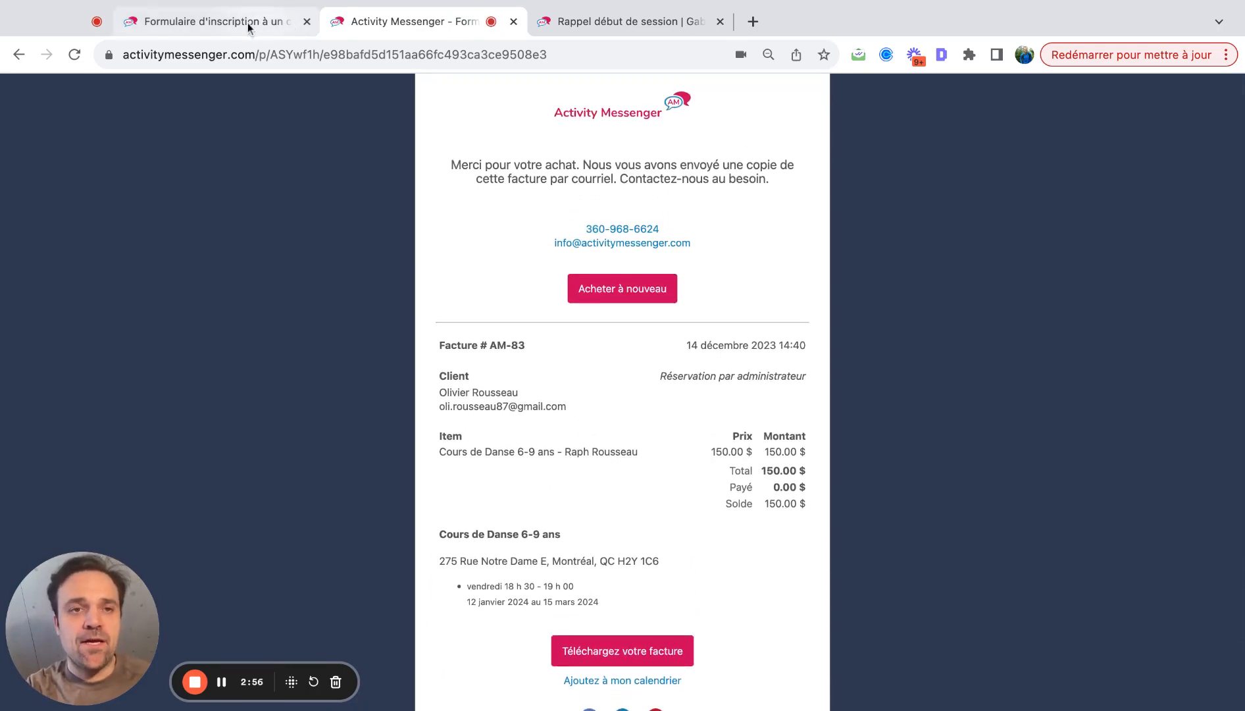
- Open the dance course's attendance list via the form's Répondants and Présences
{"action": "left_click", "coordinate": [247, 22]}
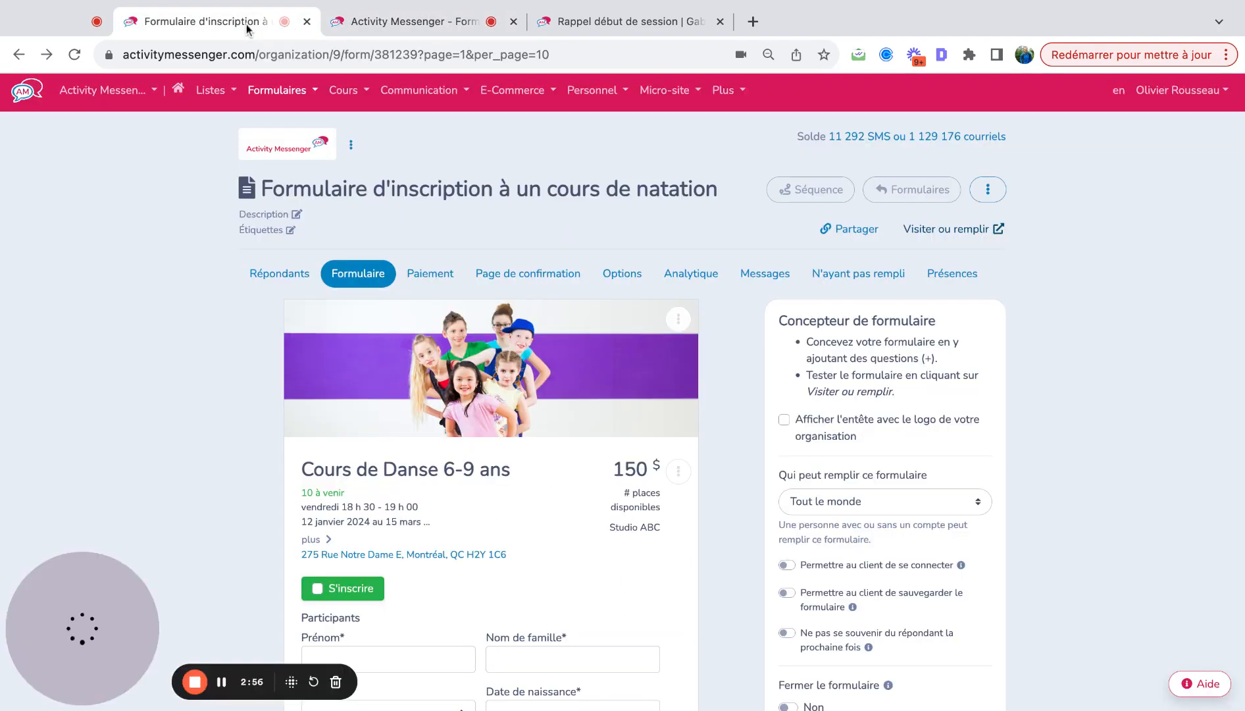
{"action": "left_click", "coordinate": [294, 274]}
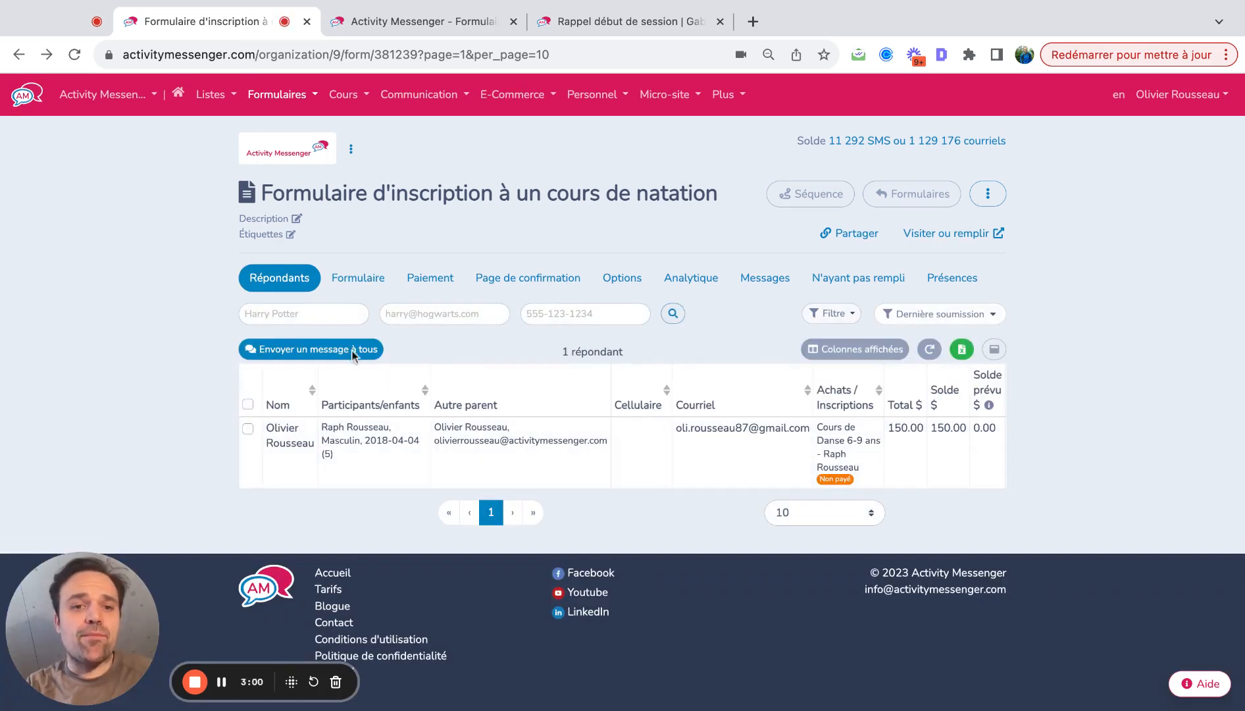
{"action": "left_click", "coordinate": [952, 279]}
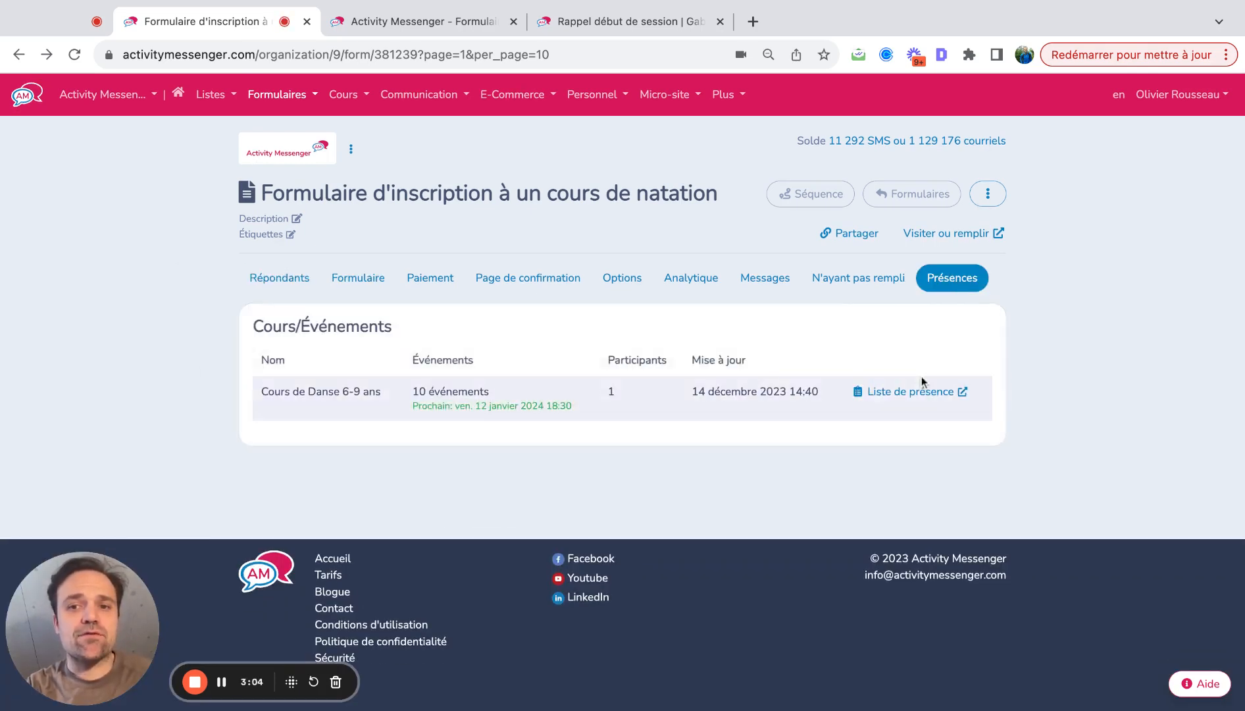
{"action": "left_click", "coordinate": [921, 393]}
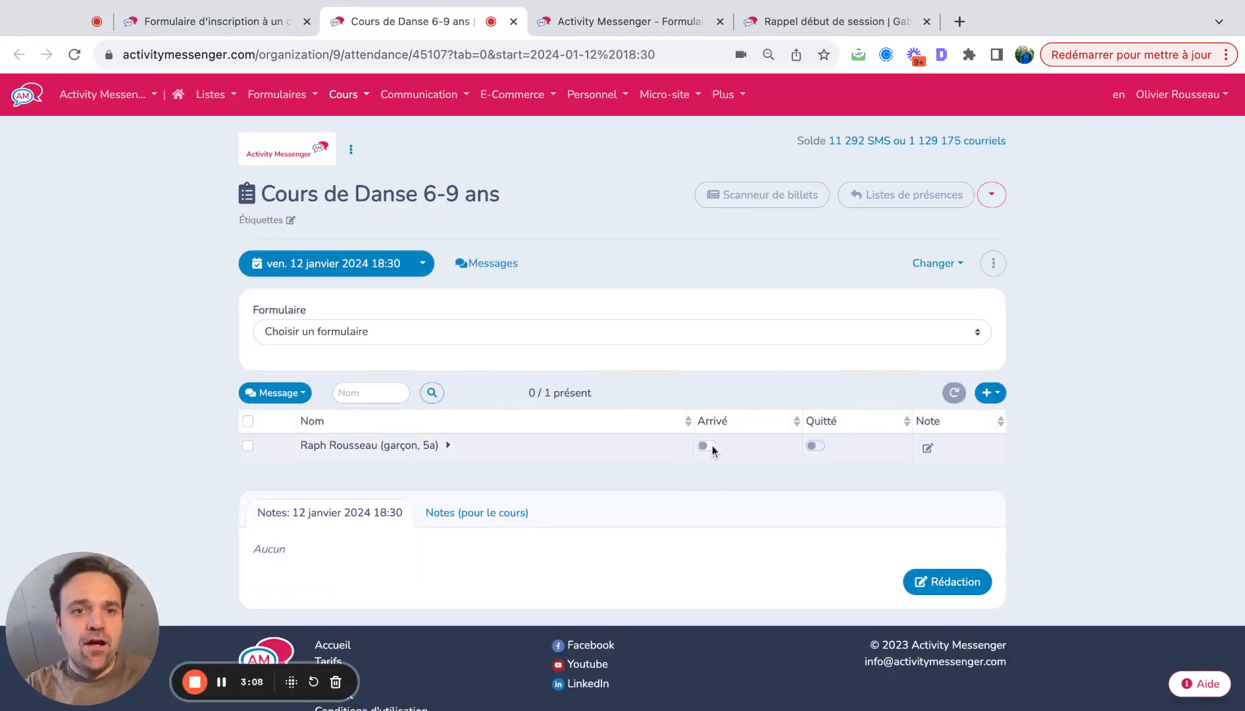
- Check the session dates, select all participants and open the Message options
{"action": "left_click", "coordinate": [423, 263]}
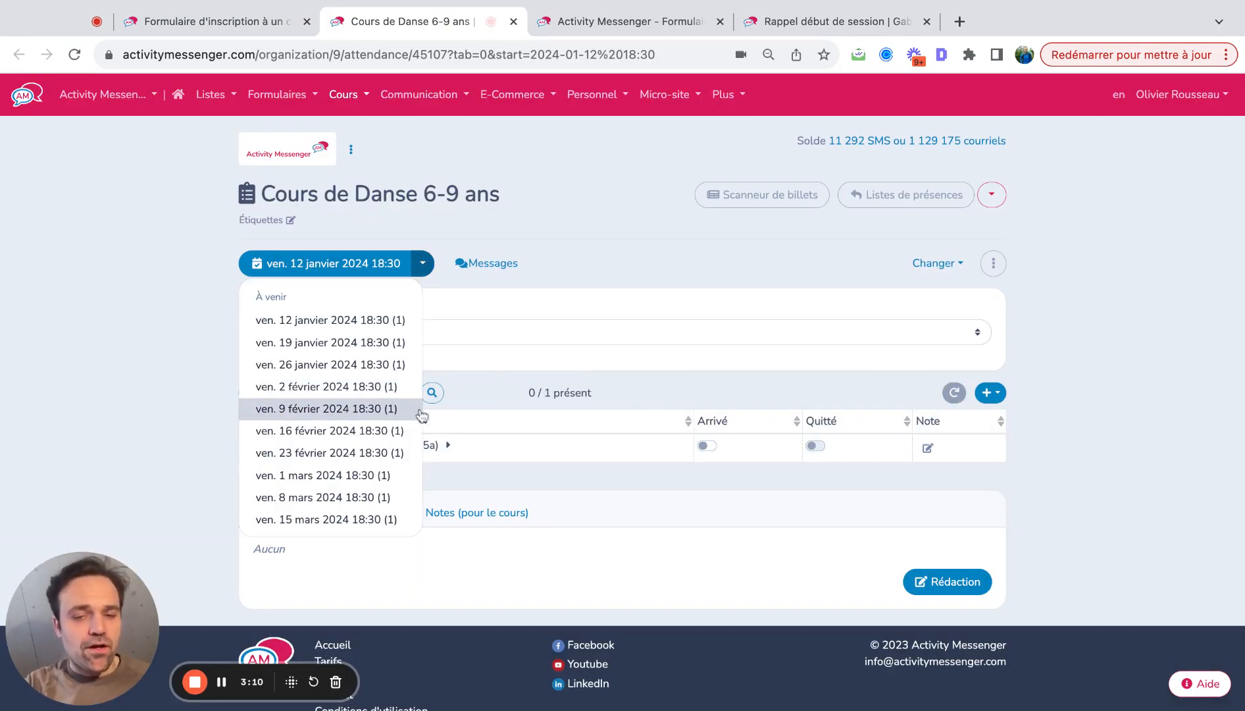
{"action": "left_click", "coordinate": [1090, 453]}
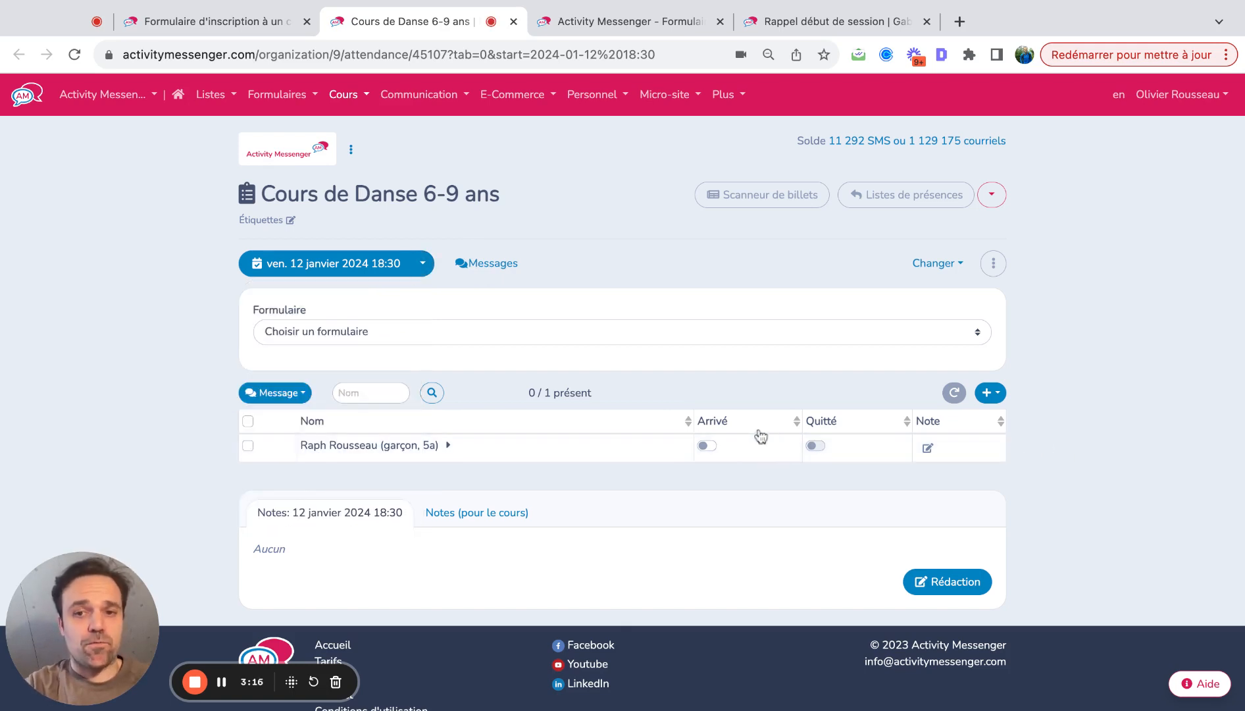
{"action": "left_click", "coordinate": [247, 422]}
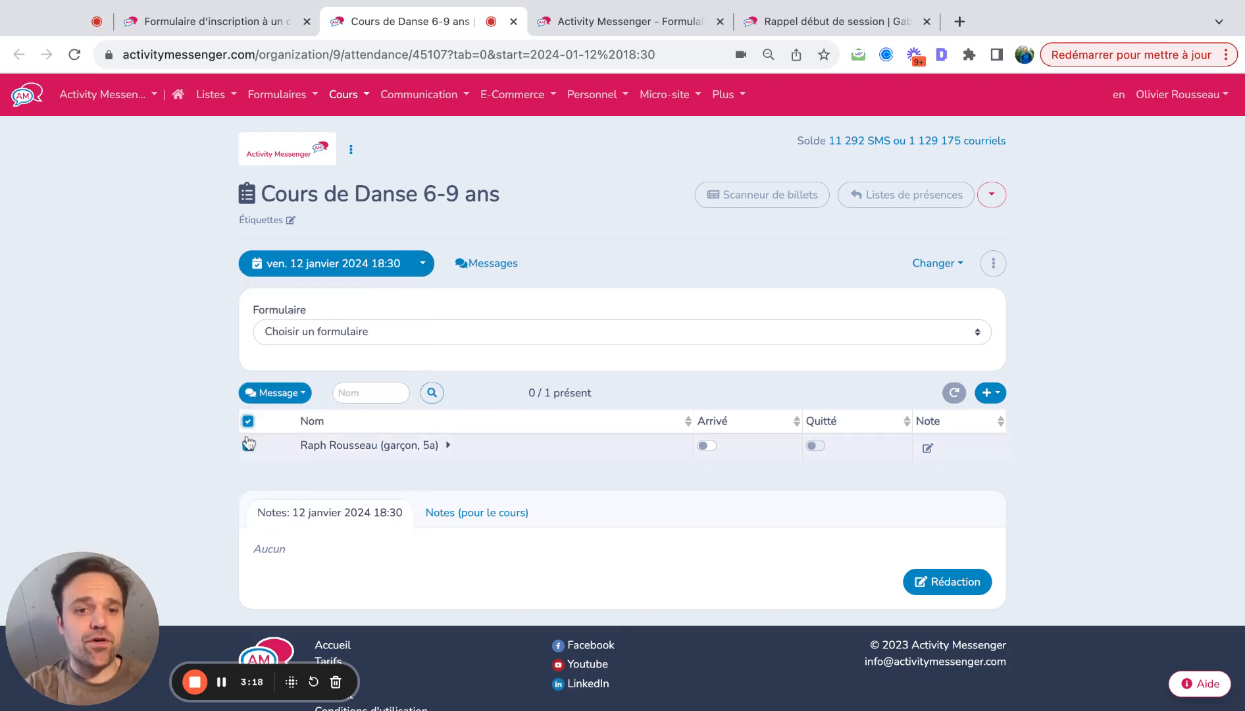
{"action": "left_click", "coordinate": [289, 397]}
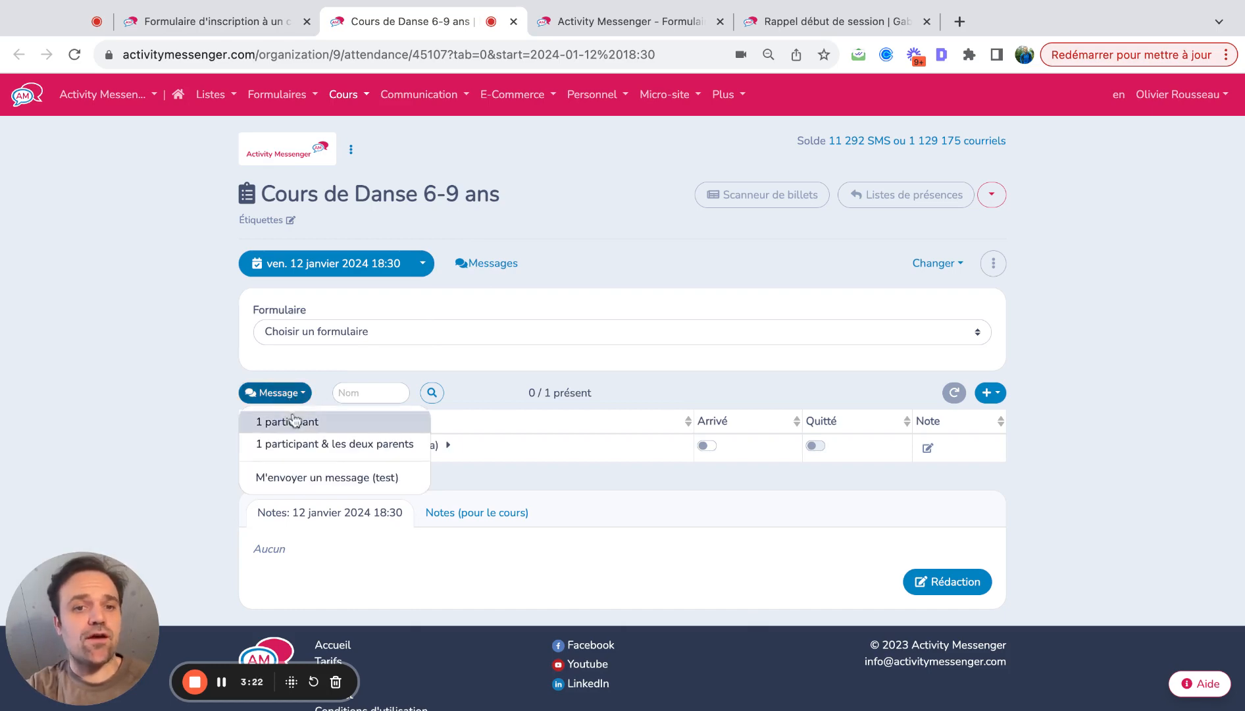
{"action": "left_click", "coordinate": [294, 420]}
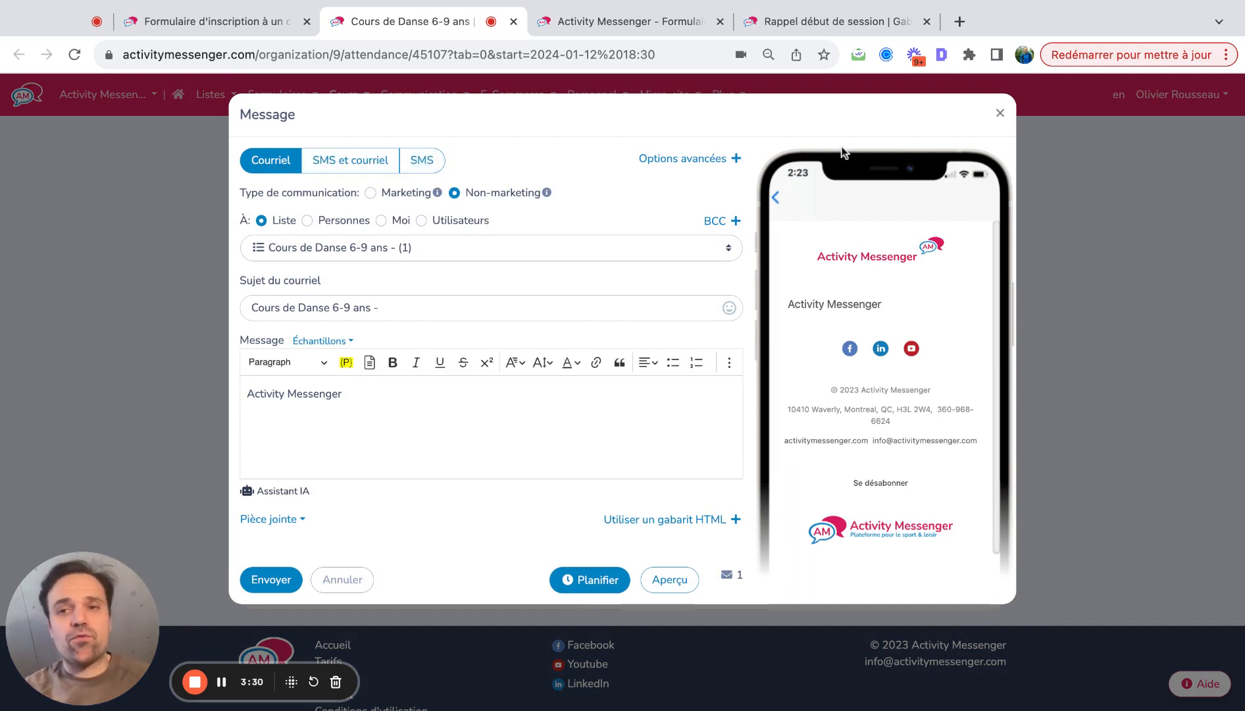
{"action": "left_click", "coordinate": [999, 113]}
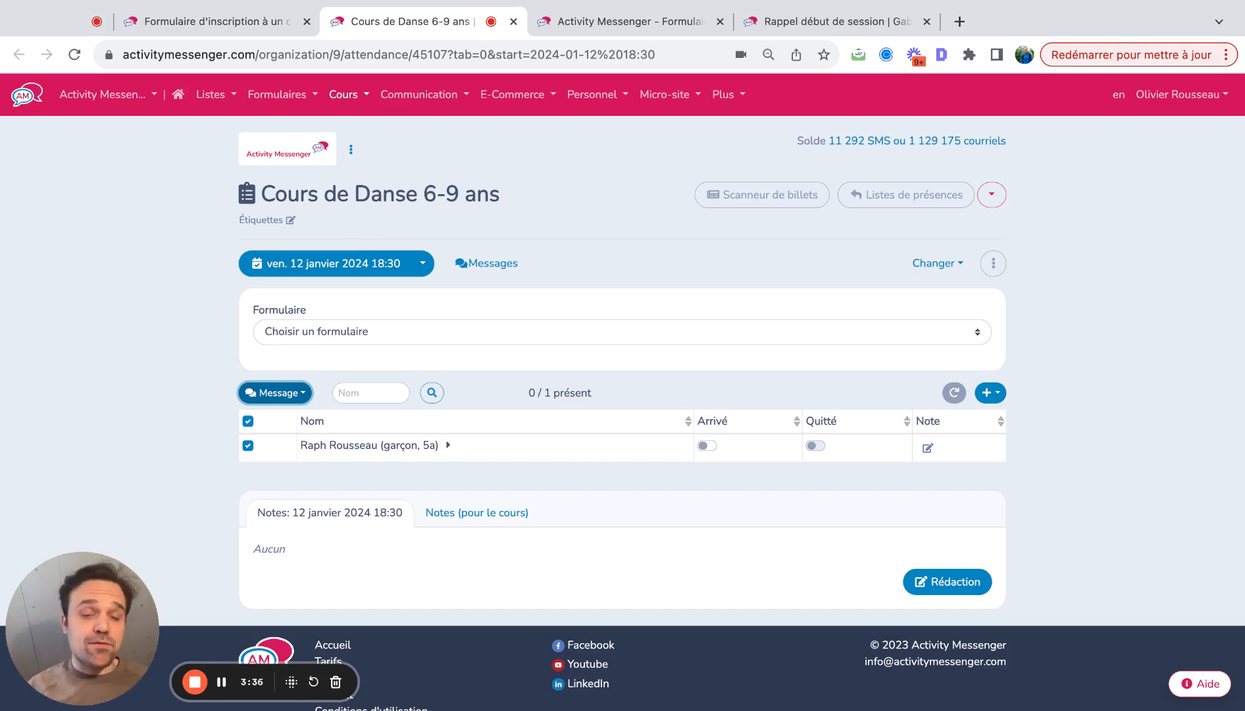
- Open the 'Rappel début de session' template, save its text block and enable merge-field testing
{"action": "left_click", "coordinate": [631, 19]}
{"action": "left_click", "coordinate": [819, 21]}
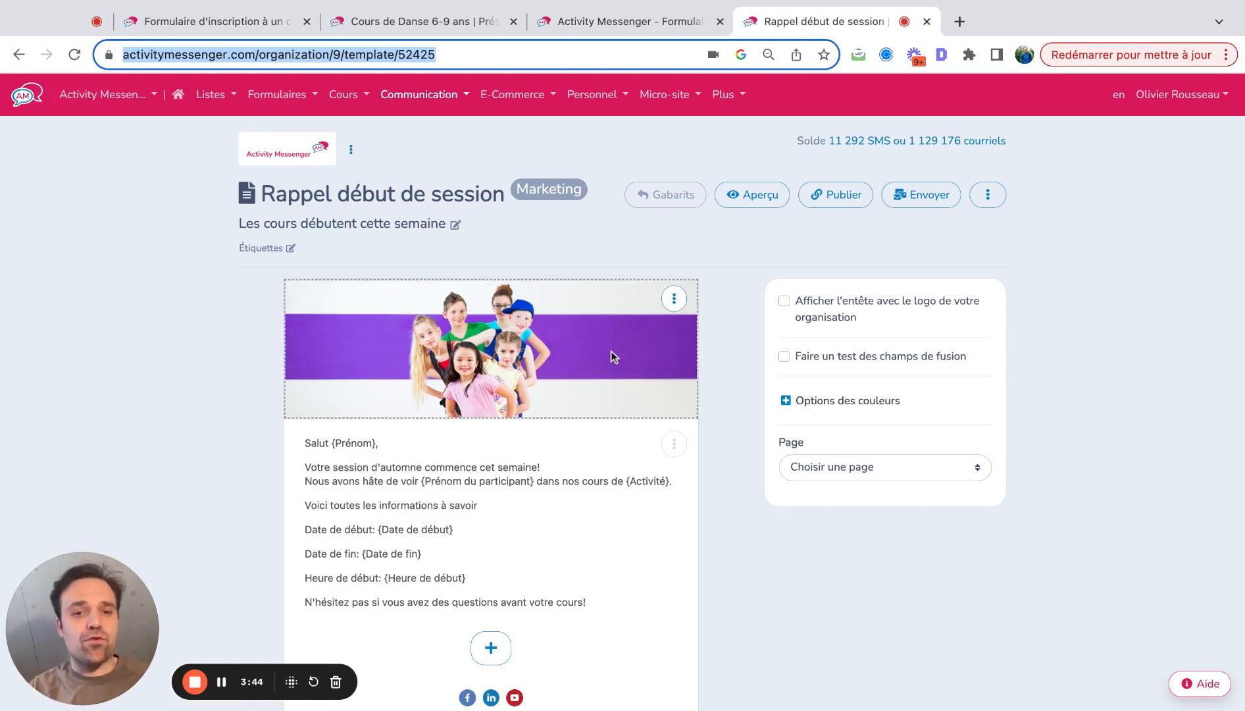
{"action": "left_click", "coordinate": [675, 444]}
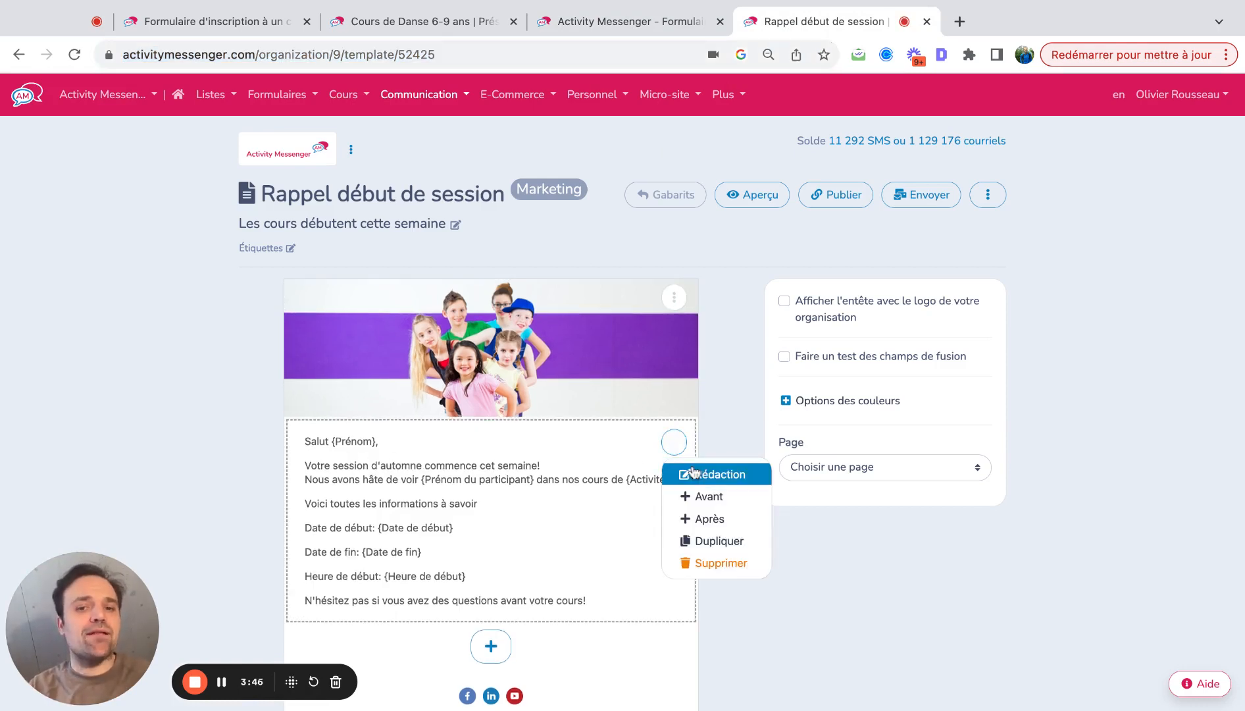
{"action": "left_click", "coordinate": [698, 473]}
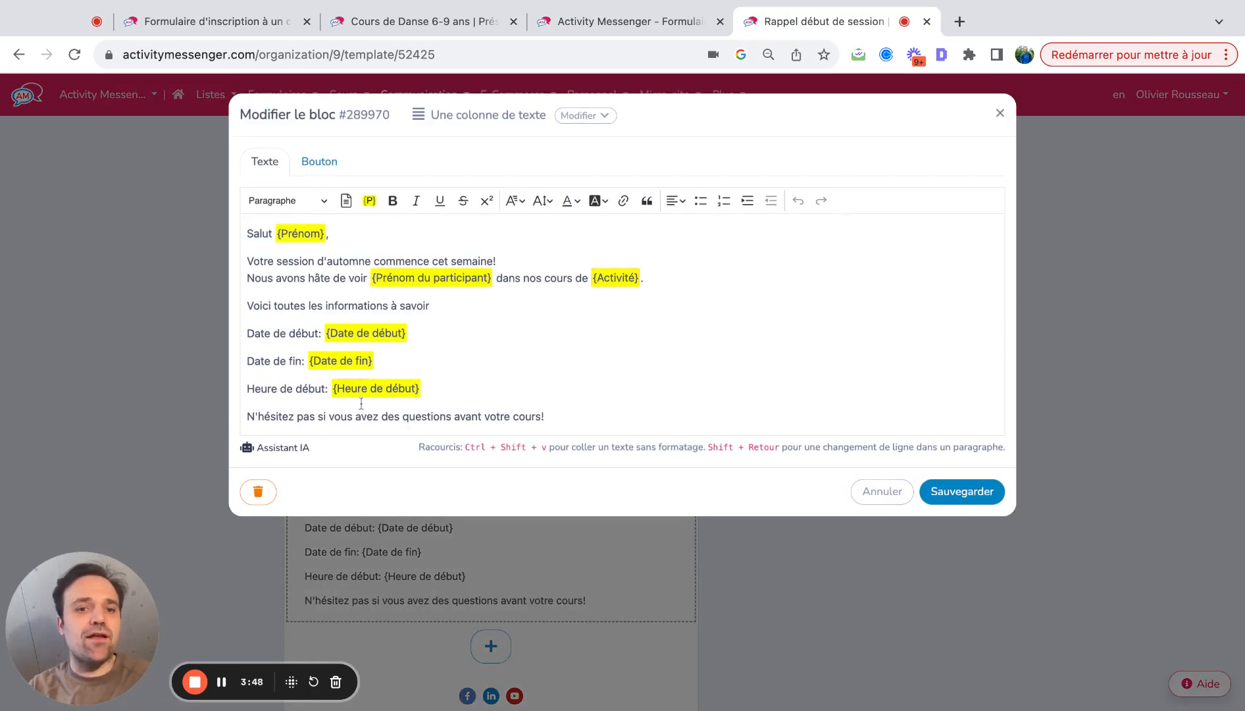
{"action": "left_click", "coordinate": [980, 492]}
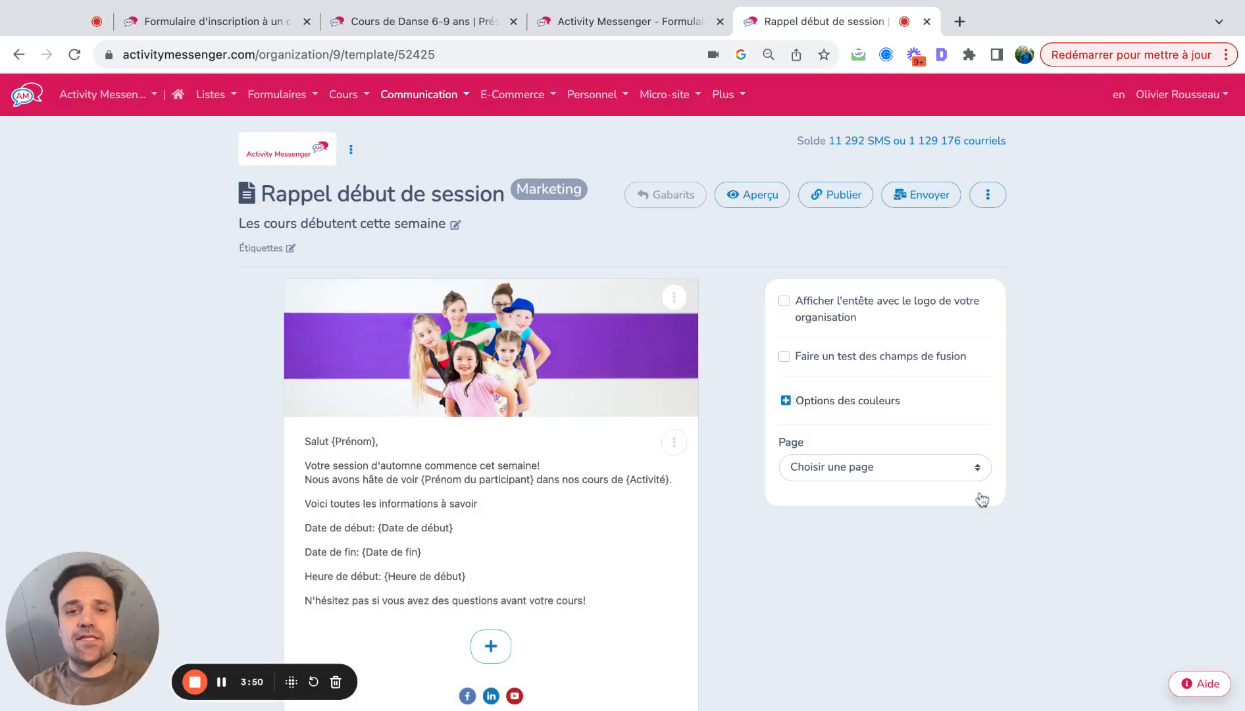
{"action": "left_click", "coordinate": [784, 356]}
- Preview the reminder using the 'Formulaire d'inscription à un cours de natation' form as test data, showing 12 jan–15 mar 2024, 18:30
{"action": "left_click", "coordinate": [809, 381]}
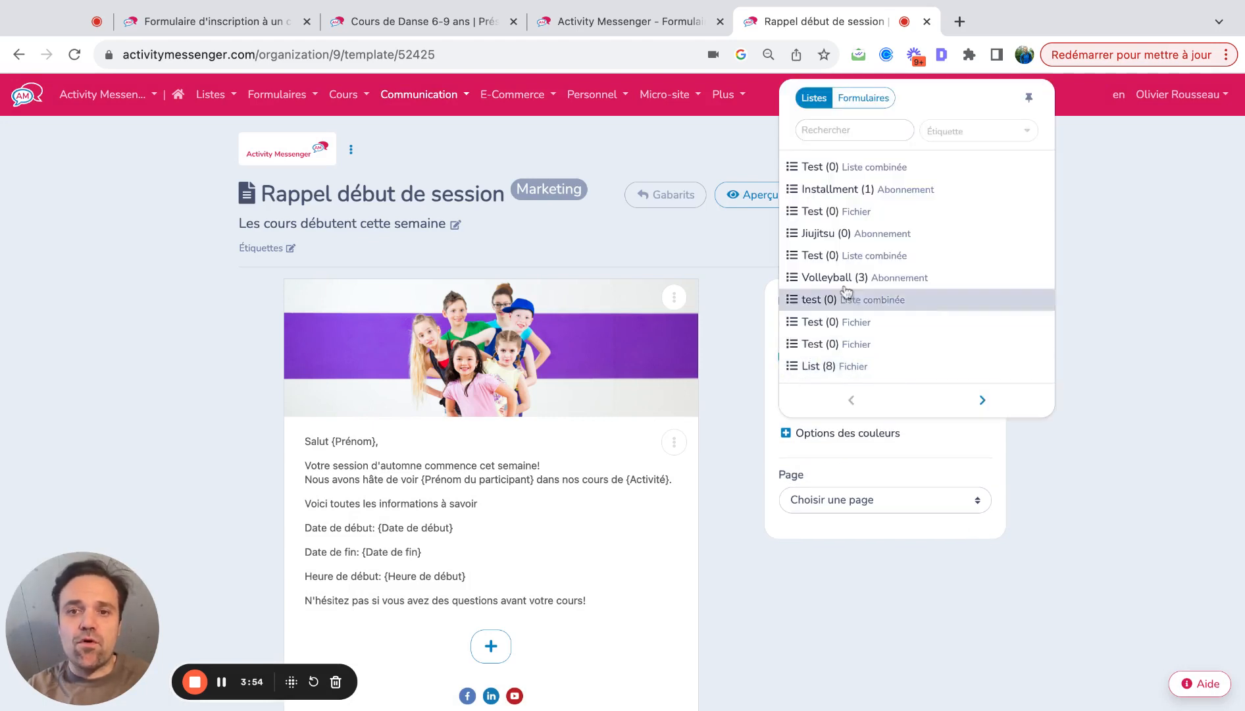
{"action": "left_click", "coordinate": [854, 105]}
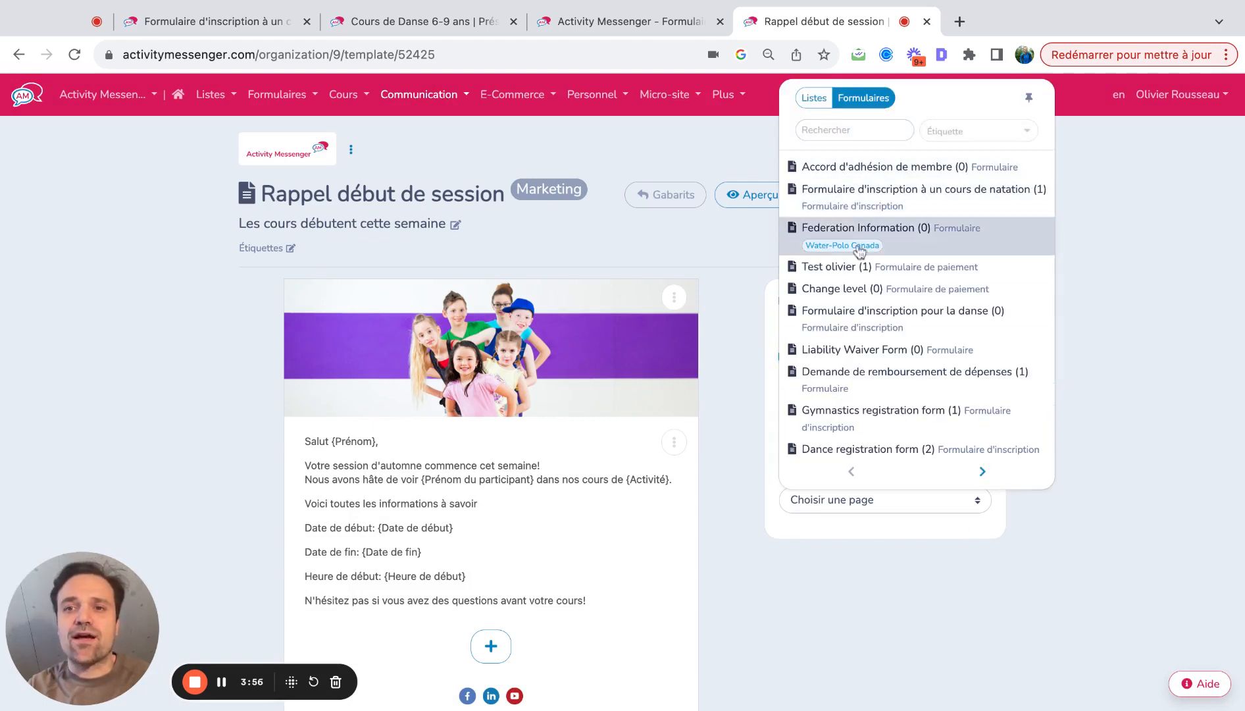
{"action": "left_click", "coordinate": [856, 210]}
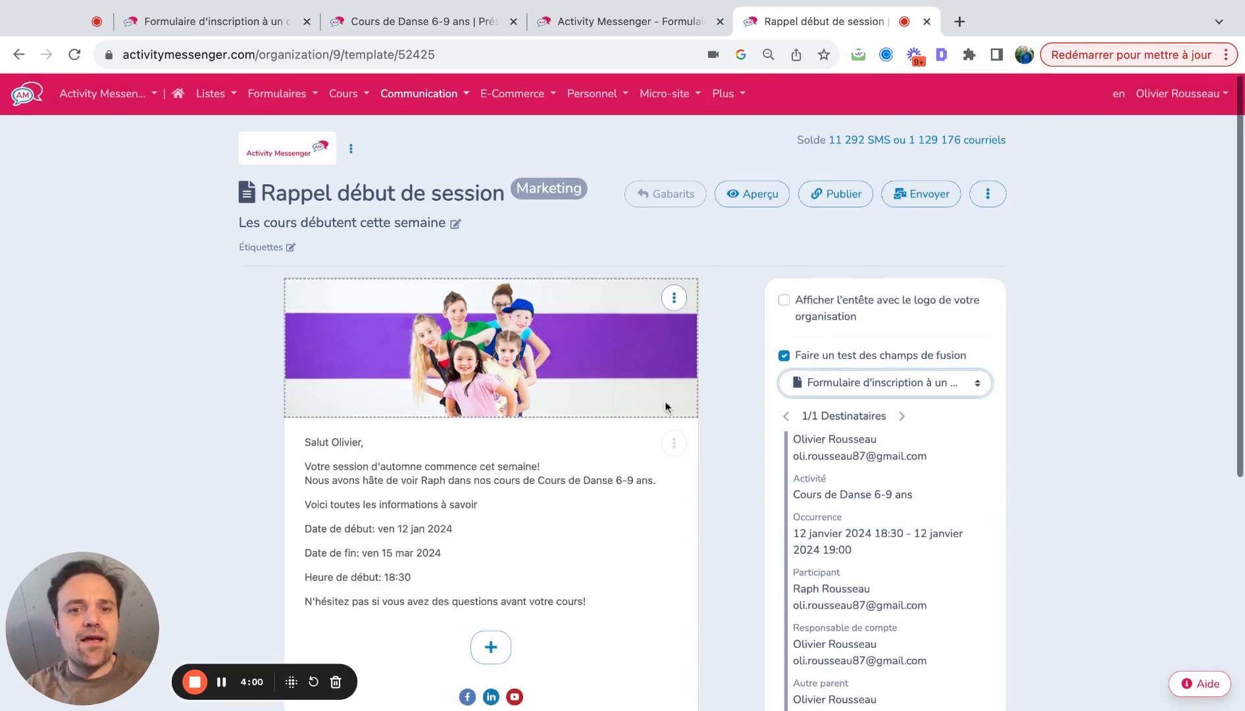
{"action": "scroll", "coordinate": [667, 403], "scroll_direction": "down", "scroll_amount": 3}
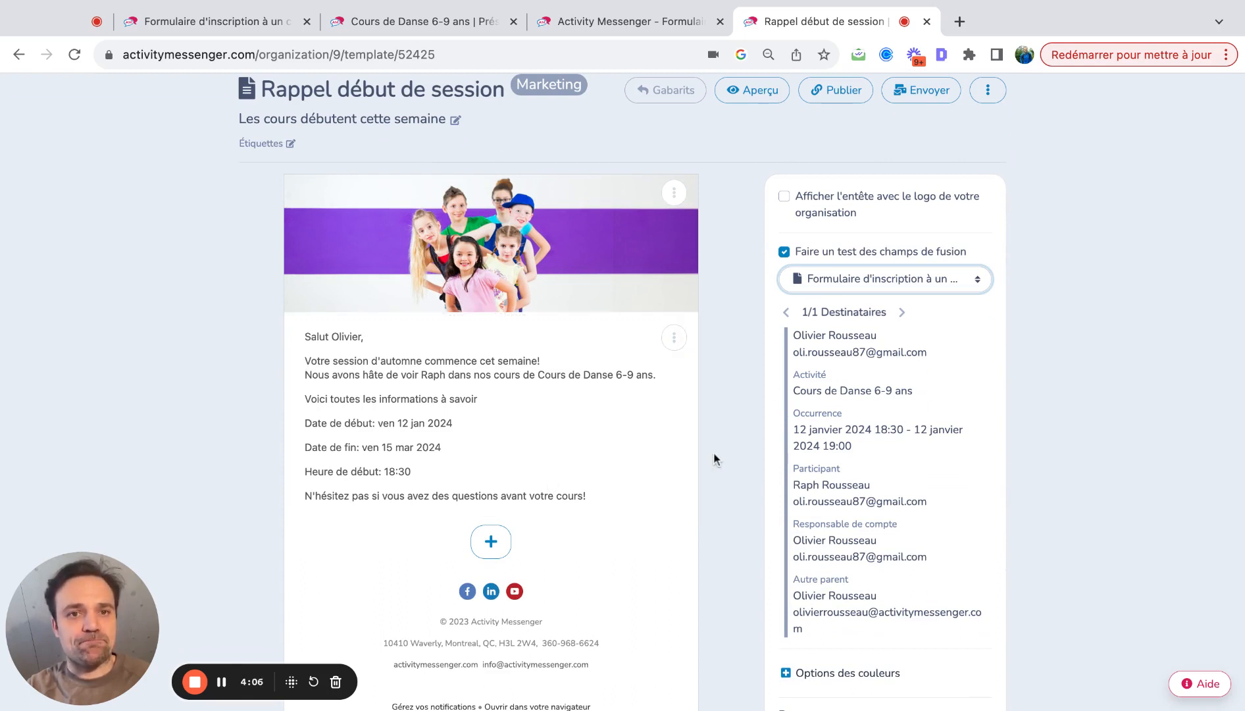
{"action": "scroll", "coordinate": [712, 456], "scroll_direction": "up", "scroll_amount": 3}
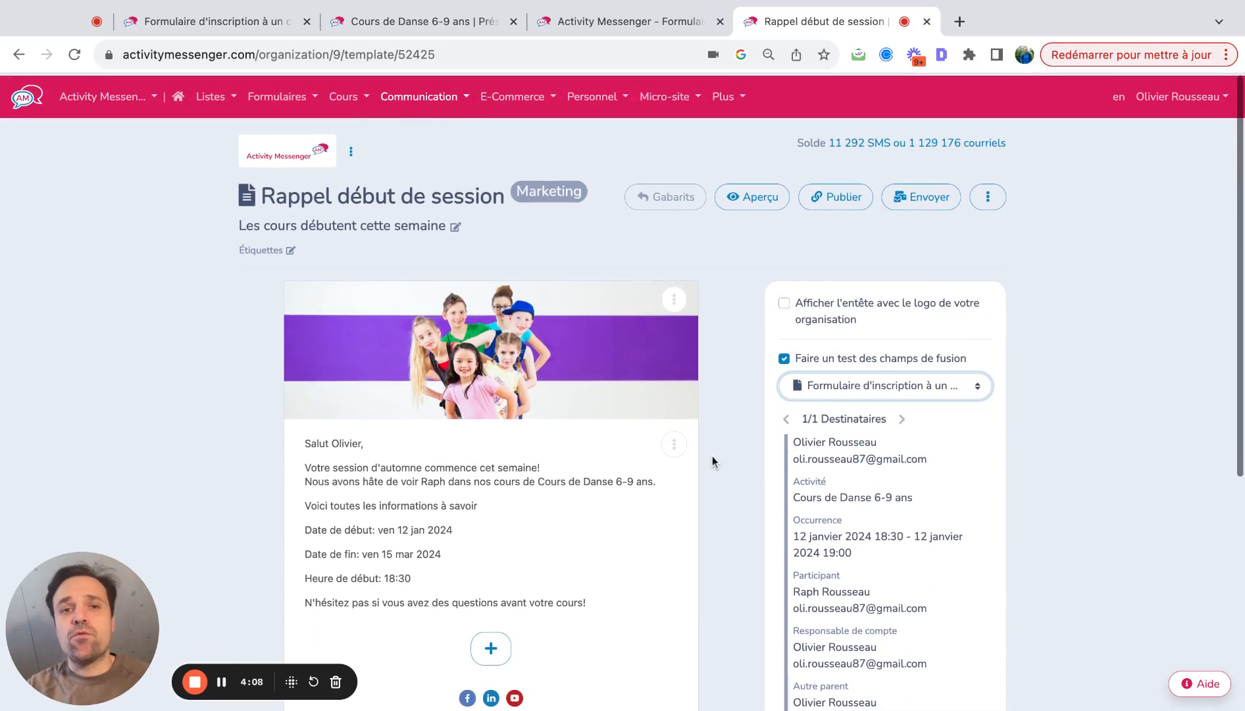